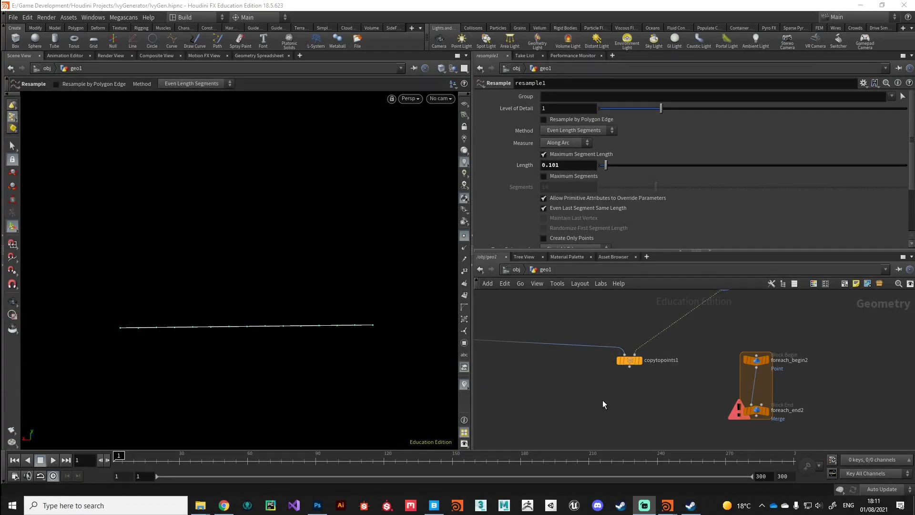
Display the copytopoints1 result and examine the row of ivy copies
click(637, 360)
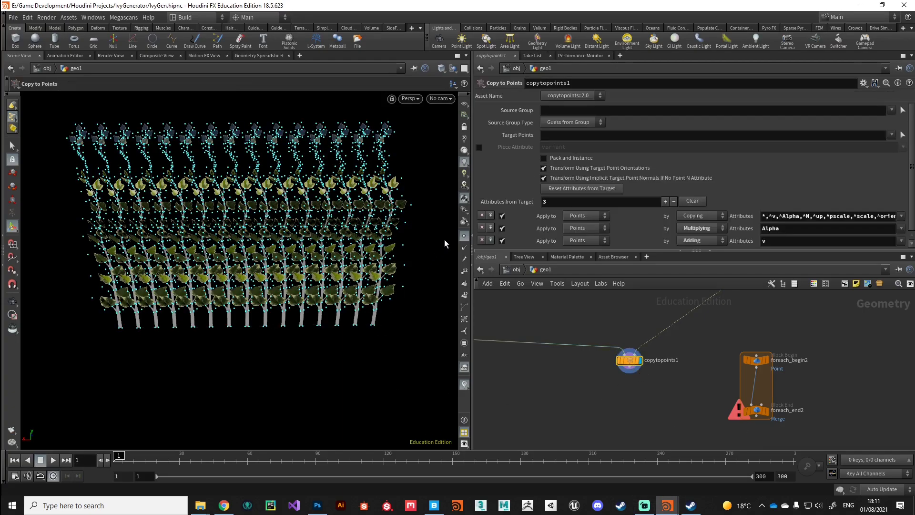
key(Escape)
drag(453, 266, 329, 358)
key(Return)
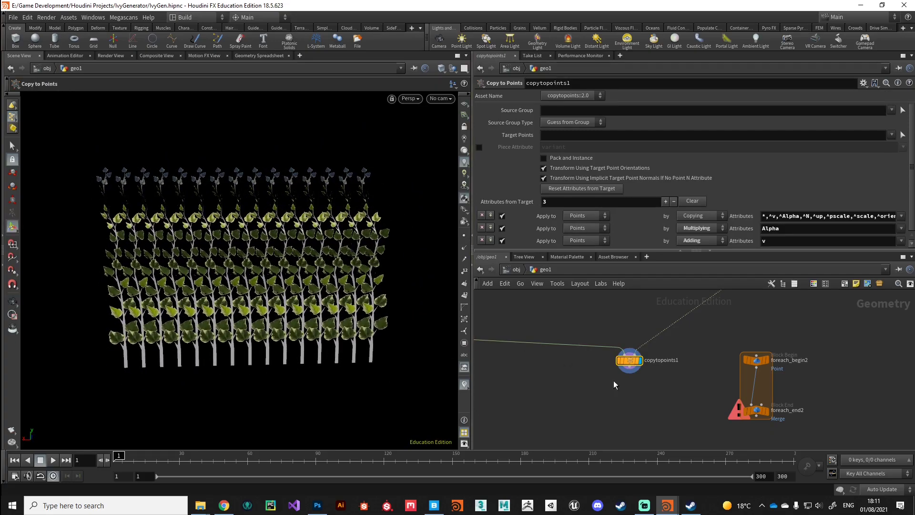
middle_drag(640, 320, 585, 368)
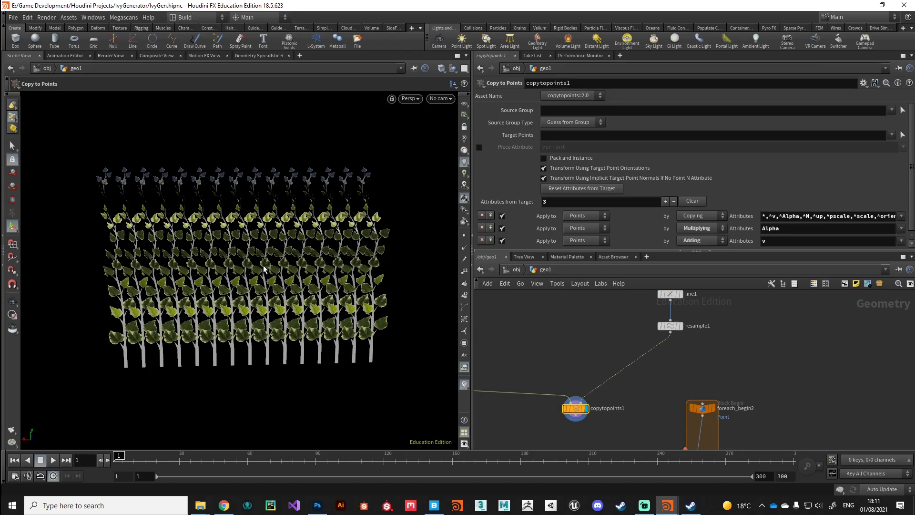
middle_drag(594, 367, 569, 361)
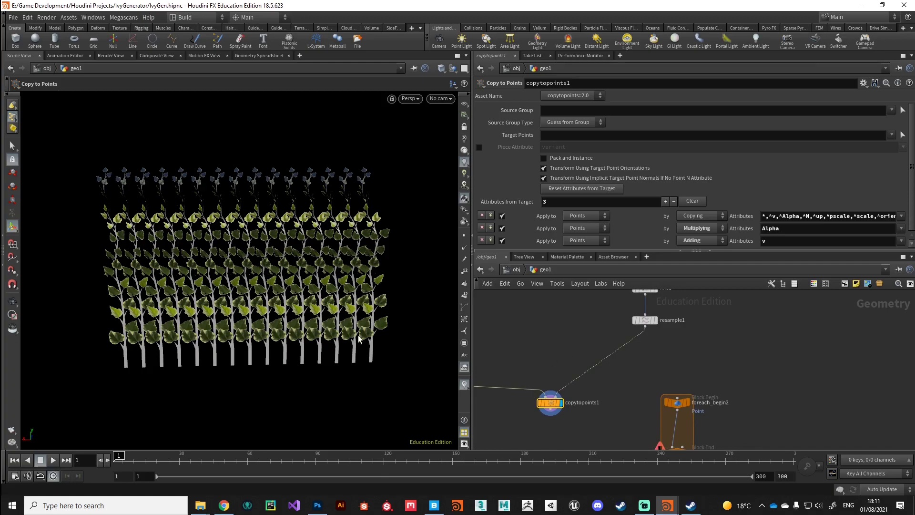
Display resample1 and examine its resampled line from several angles
click(653, 320)
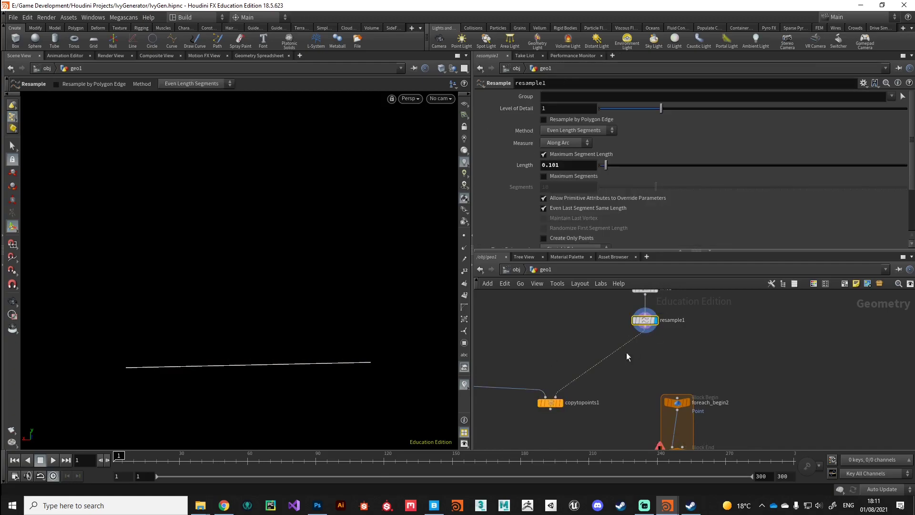
drag(328, 361, 305, 326)
key(Return)
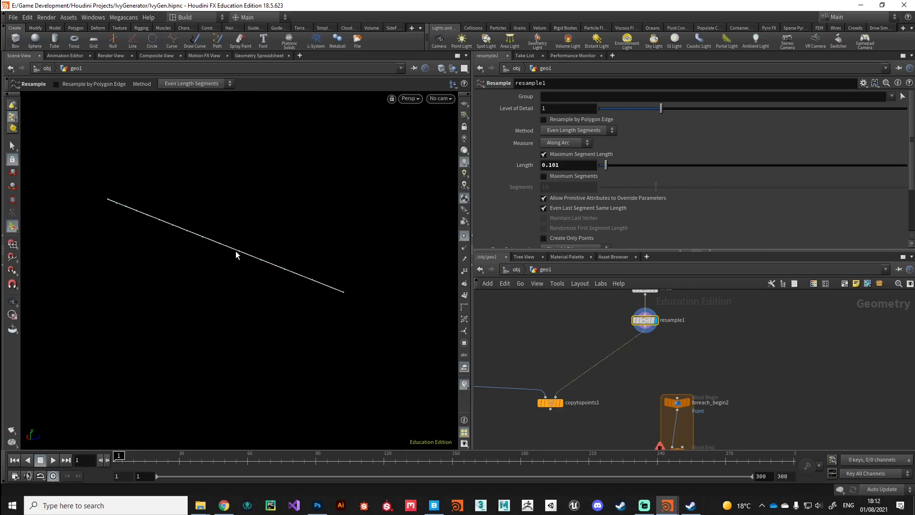
key(Escape)
drag(239, 296, 163, 309)
key(Return)
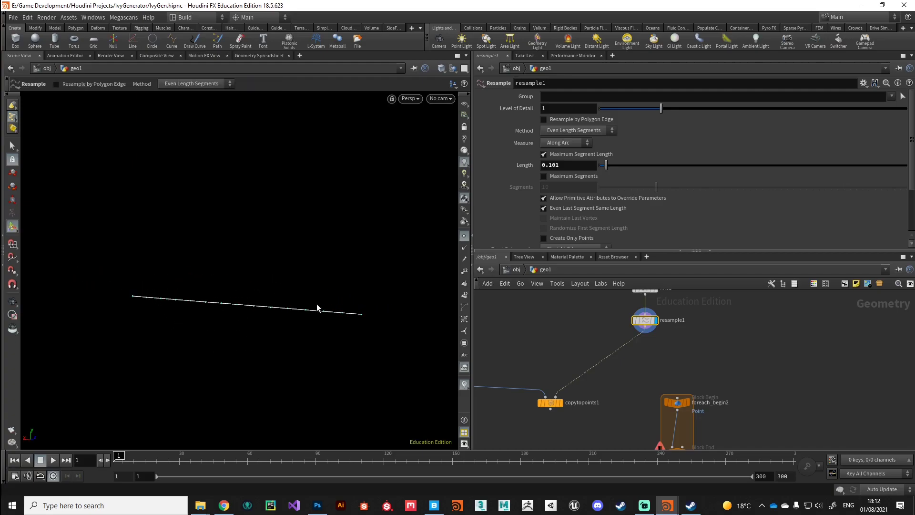
scroll(577, 391, down, 2)
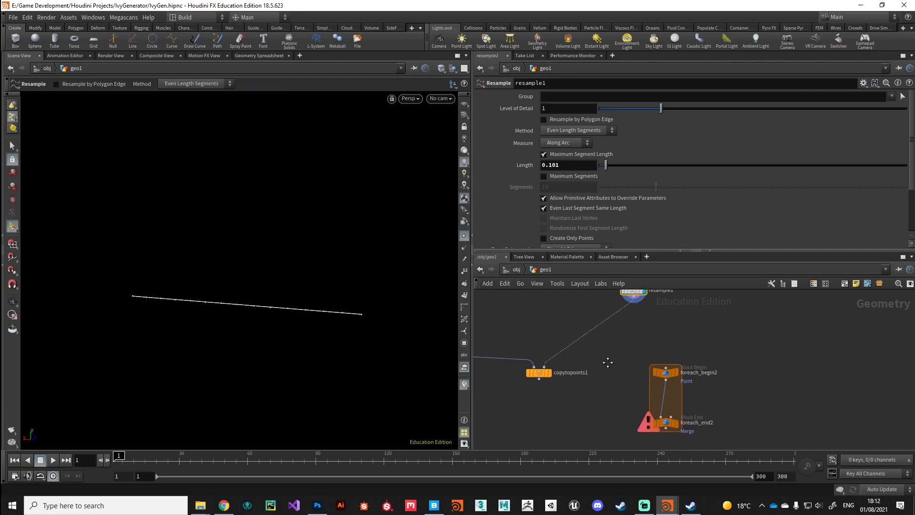
scroll(614, 364, up, 3)
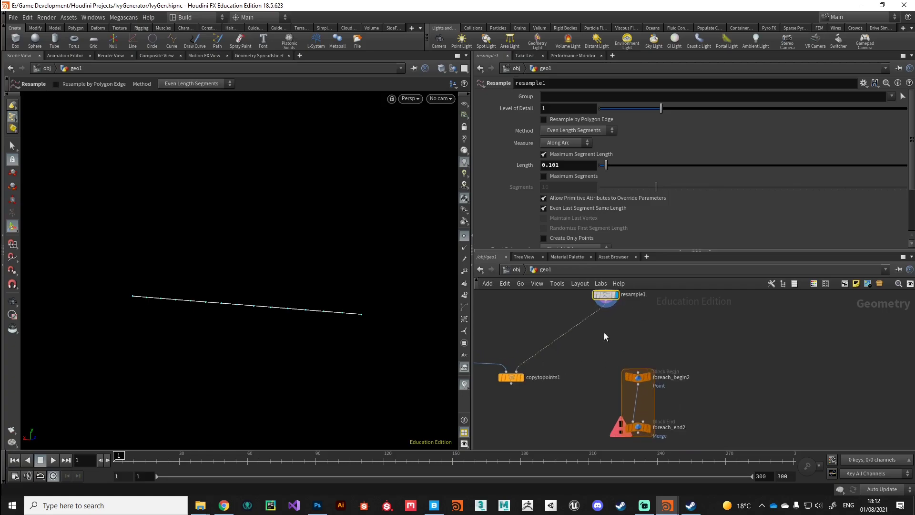
Move the empty for-each point block beneath resample1 and connect resample1's output to foreach_begin2
middle_drag(563, 384, 576, 333)
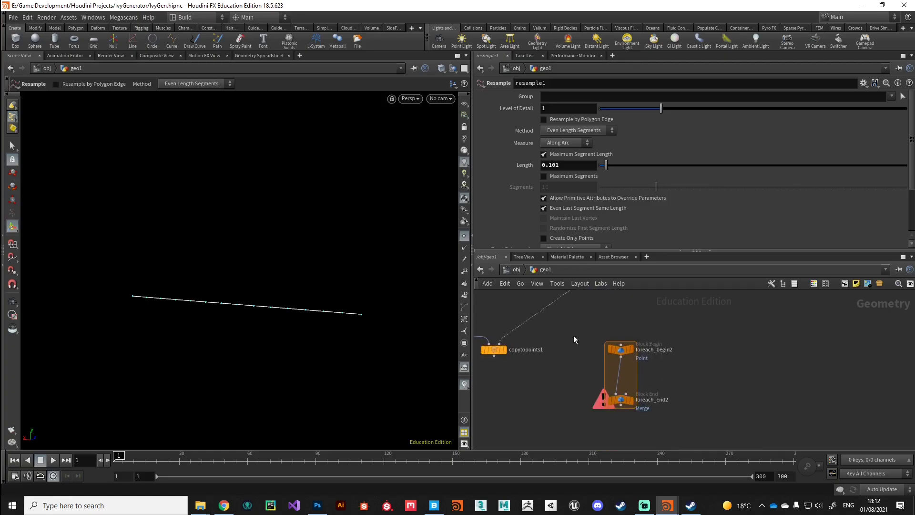
drag(576, 333, 640, 428)
drag(620, 349, 616, 327)
middle_drag(562, 318, 569, 347)
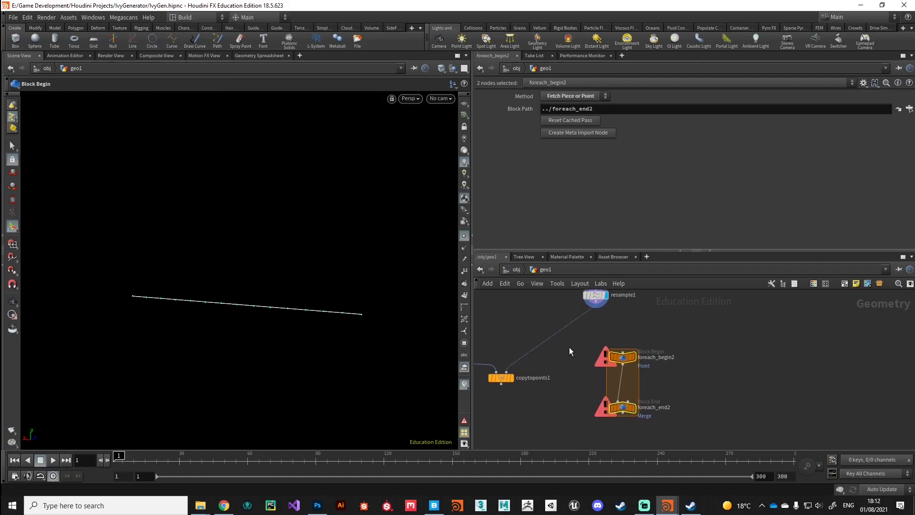
click(595, 304)
click(619, 343)
Display foreach_begin2 and create a meta import node for its loop
click(631, 357)
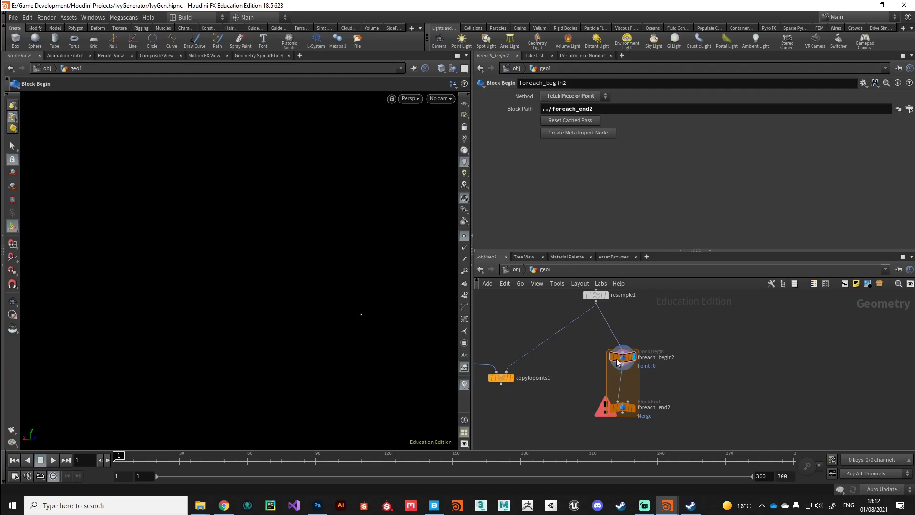
drag(619, 361, 616, 362)
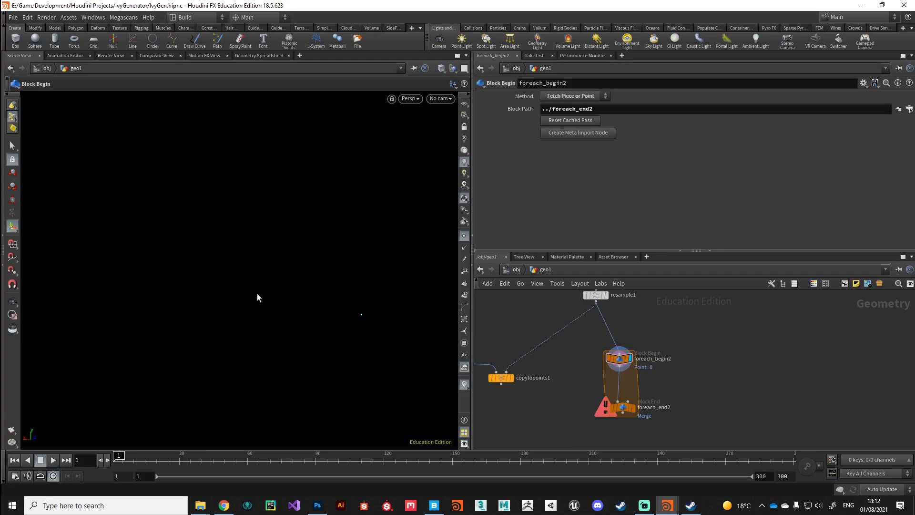
click(560, 133)
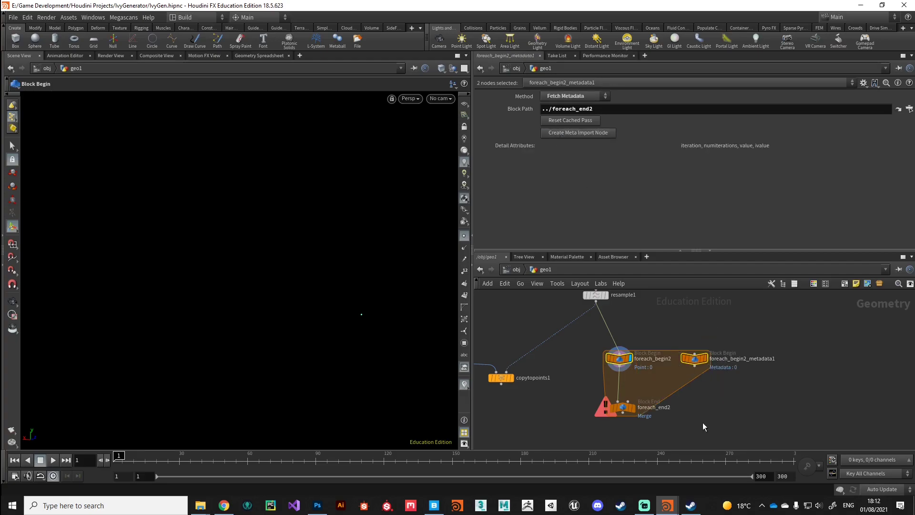
middle_drag(702, 422, 692, 408)
click(696, 395)
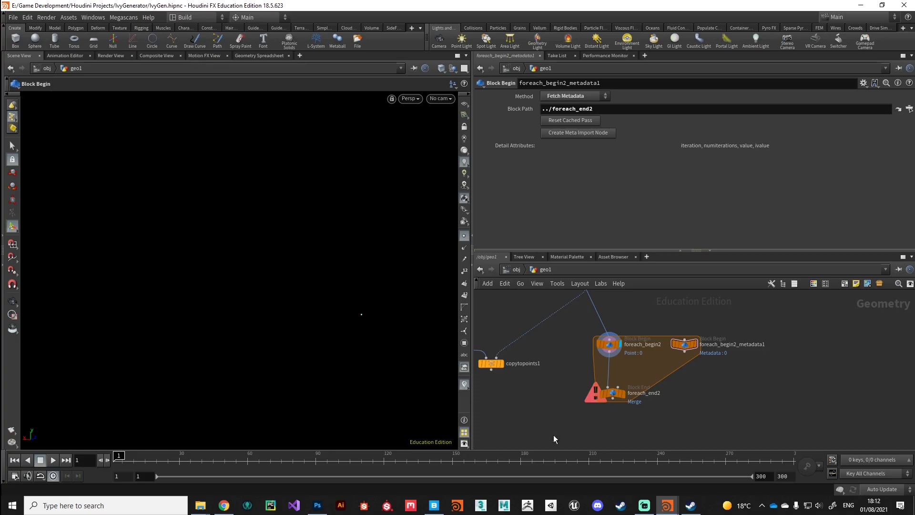
Insert an Attribute Wrangle between foreach_begin2 and foreach_end2
middle_drag(591, 401, 588, 355)
drag(610, 345, 607, 396)
key(Tab)
text(wrangle)
key(Return)
click(605, 340)
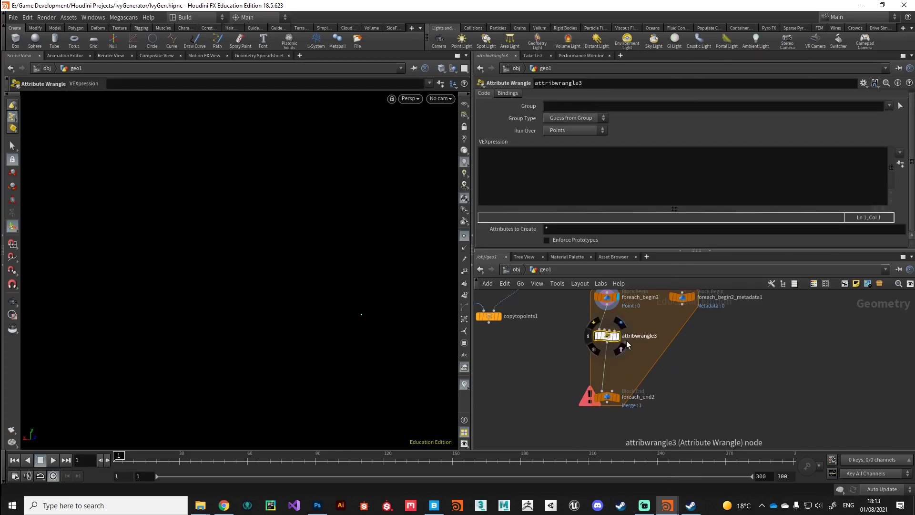
Rename the new wrangle attribs and align it within the for-each block
double_click(627, 336)
drag(624, 336, 639, 338)
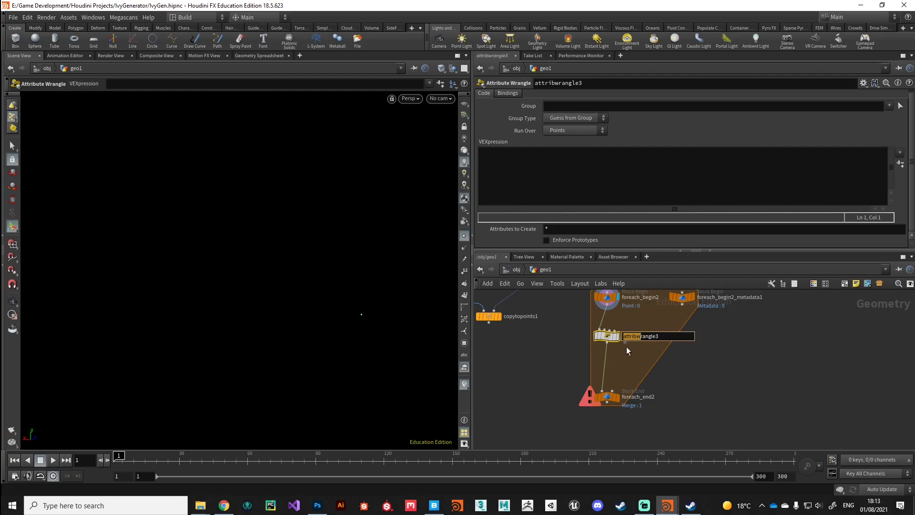
double_click(662, 337)
text(attribs)
key(Return)
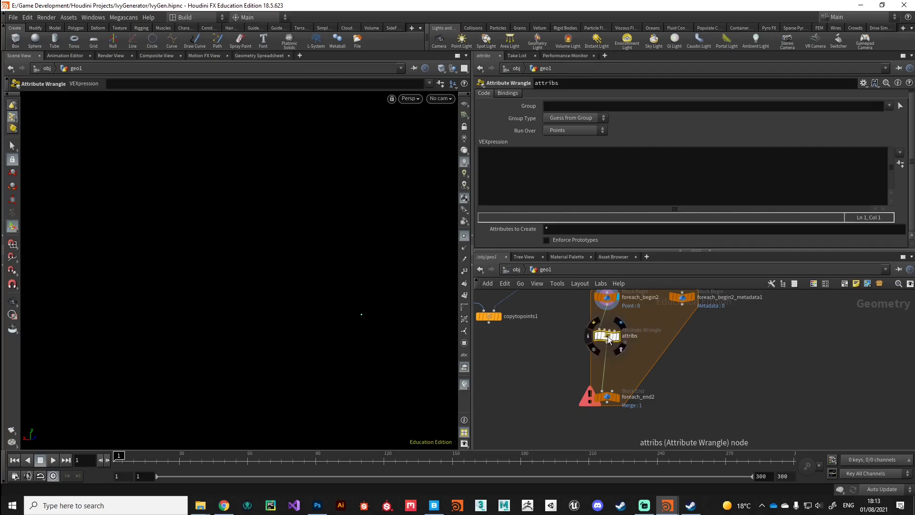
drag(608, 336, 601, 335)
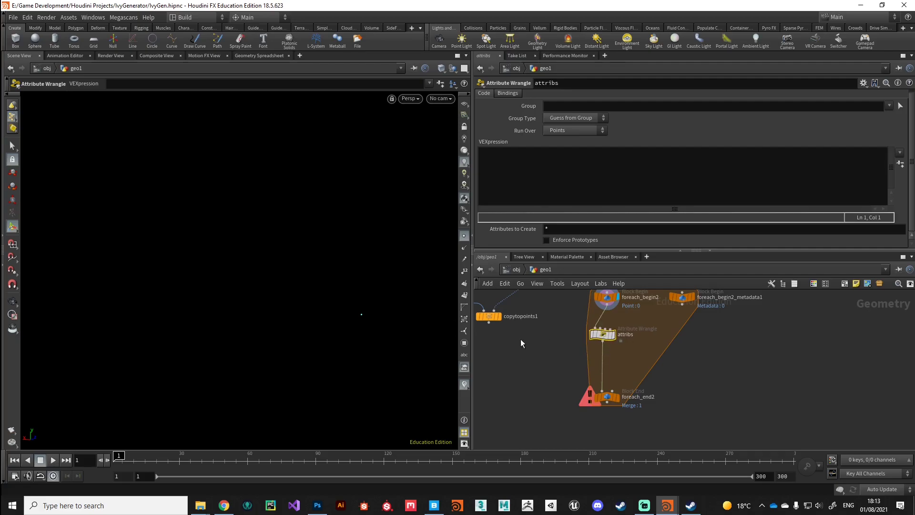
Inspect the Random Seed parameter in lsystem1's geometry settings
middle_drag(514, 367, 640, 410)
scroll(568, 376, down, 3)
click(636, 364)
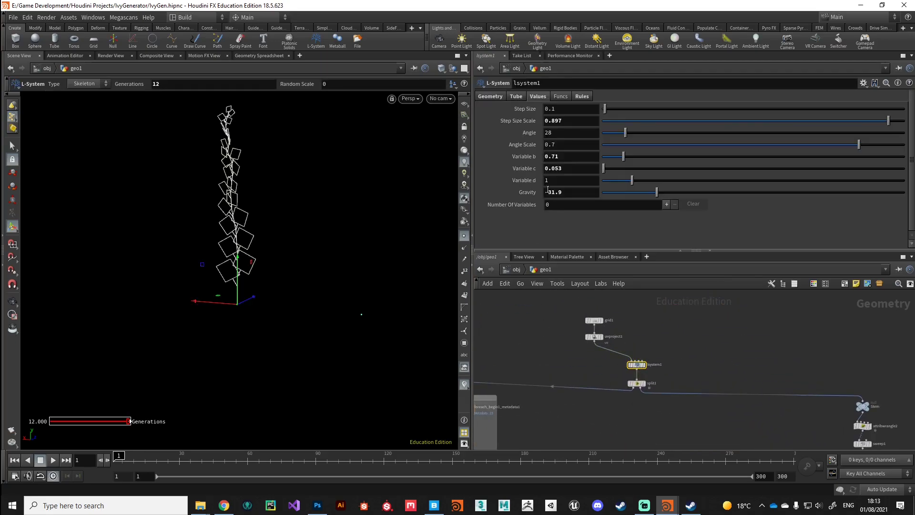
click(498, 97)
mouse_move(812, 157)
mouse_down()
mouse_move(620, 169)
mouse_move(870, 162)
mouse_move(637, 165)
mouse_move(808, 163)
mouse_up()
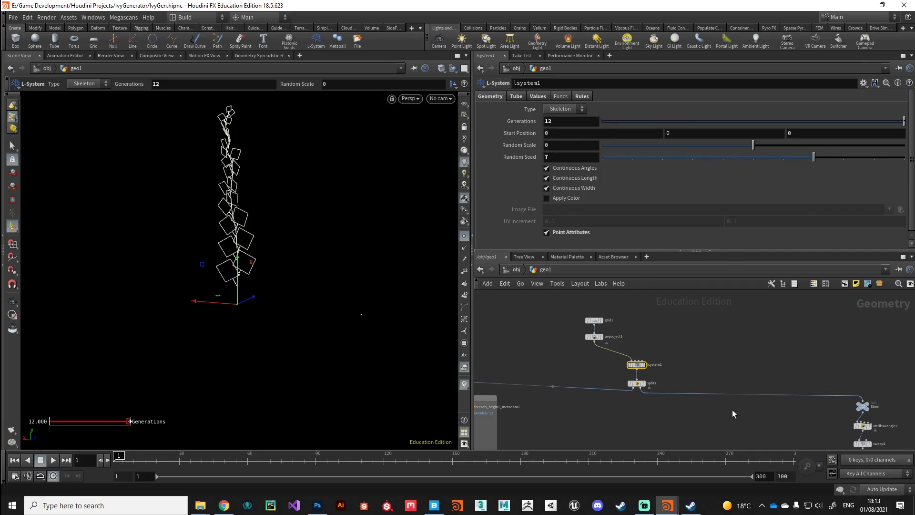
Display the attribs wrangle and begin its VEX expression with i@randSeed = fit01(rand(detail(
middle_drag(728, 413, 727, 363)
click(725, 357)
click(532, 198)
text(i@)
key(Escape)
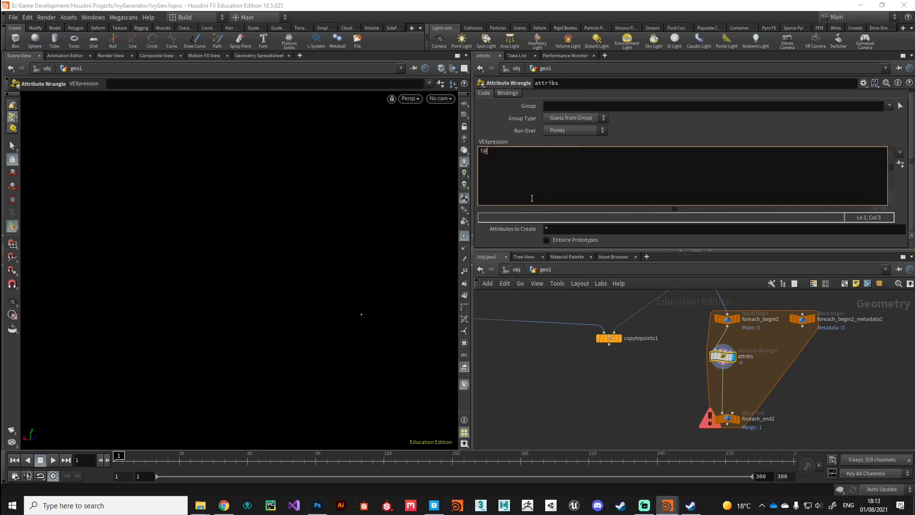
text(randSeed =)
text(fit01()
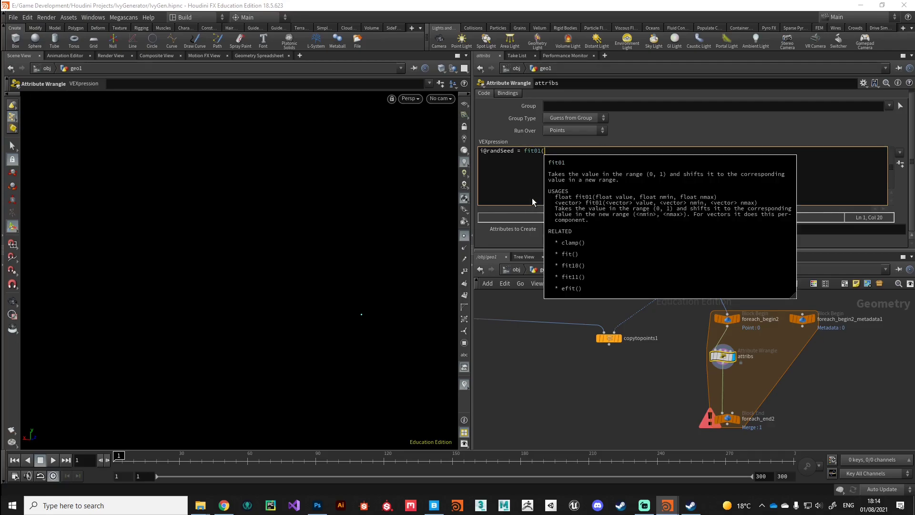
text(rand()
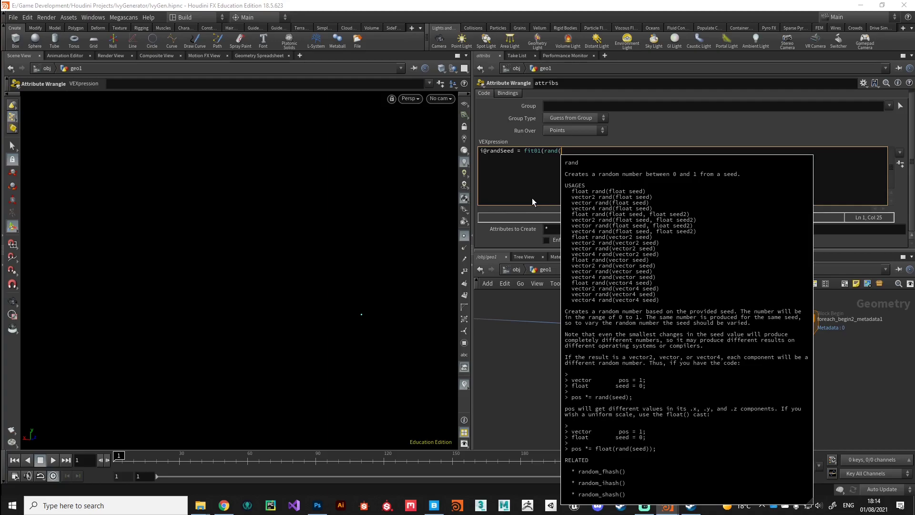
text(detail()
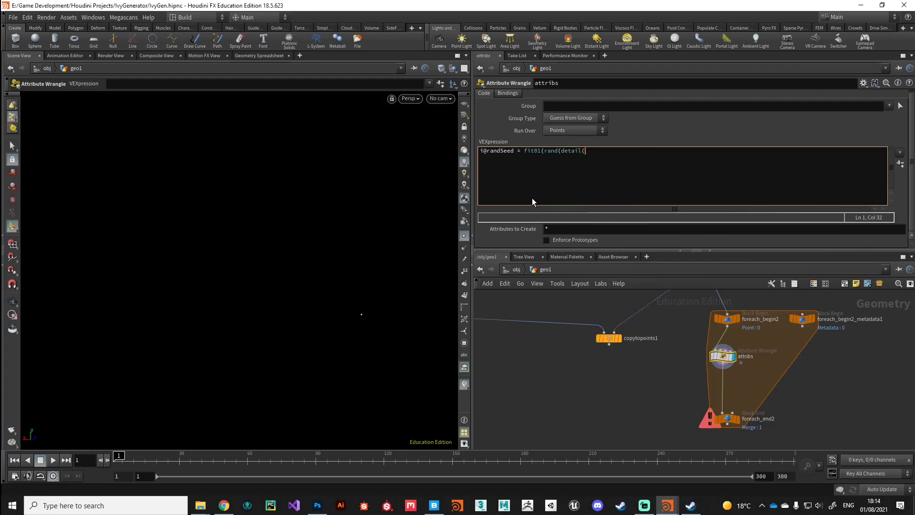
Connect foreach_begin2_metadata1 to the second input of the attribs wrangle
click(635, 376)
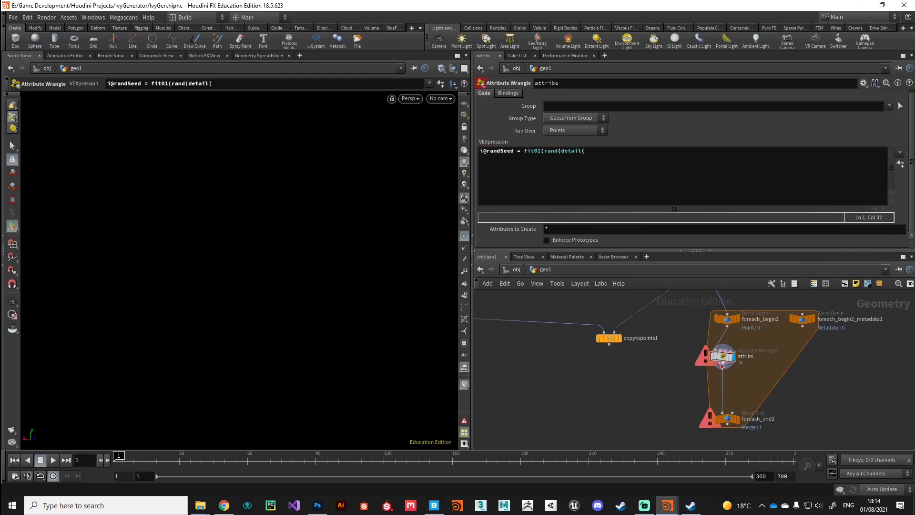
scroll(764, 363, up, 3)
scroll(764, 363, down, 3)
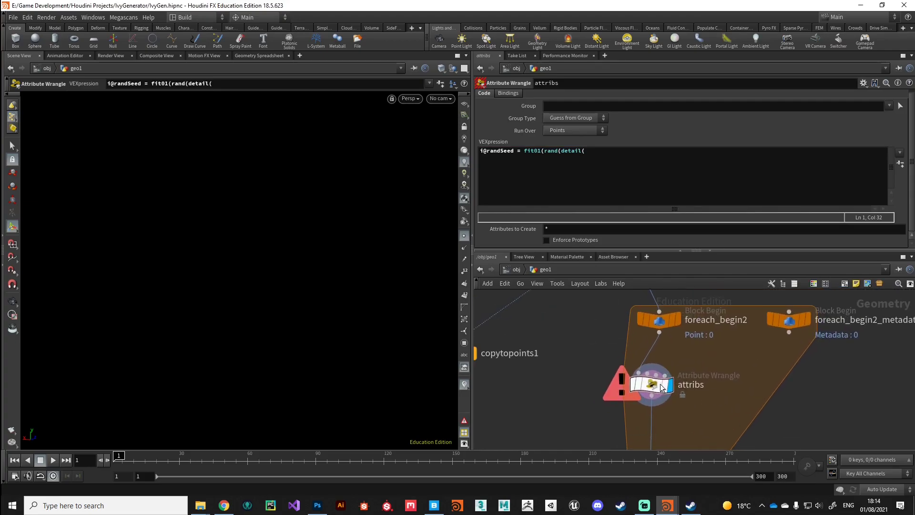
drag(782, 323, 783, 325)
click(790, 333)
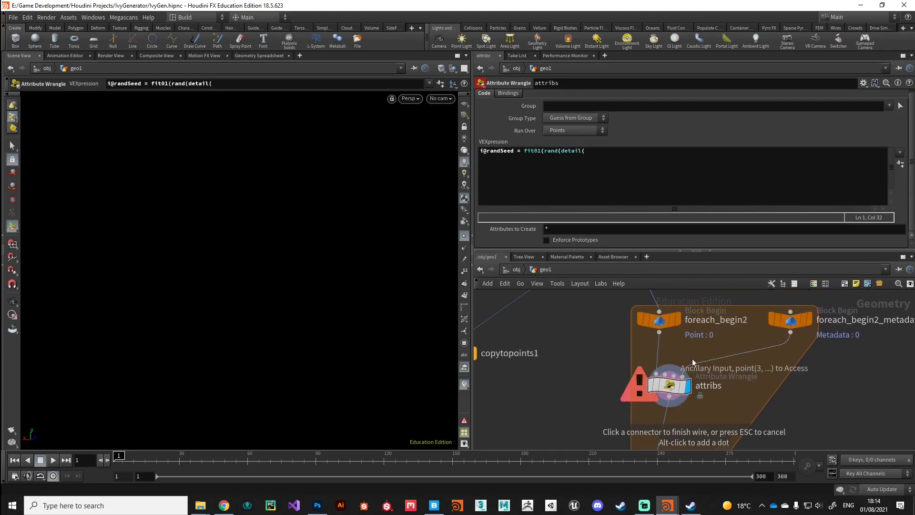
click(665, 374)
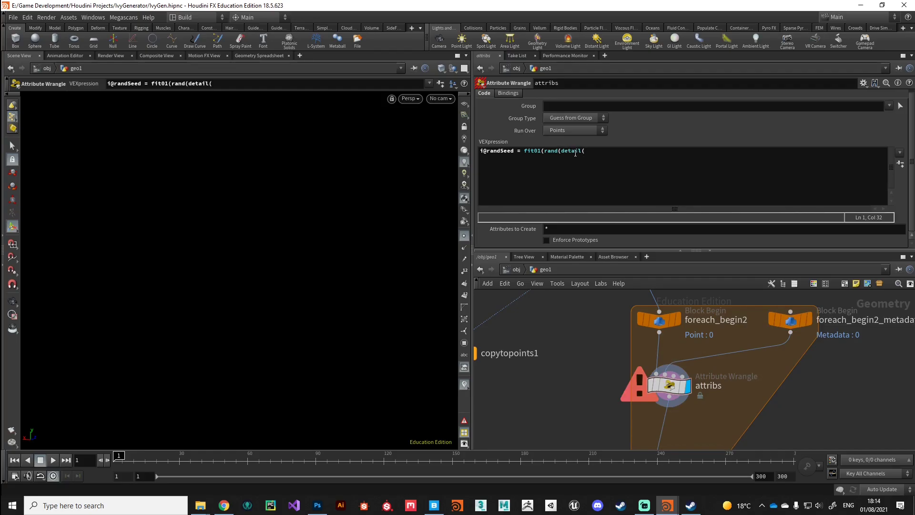
Check foreach_begin2_metadata1's detail attributes, then complete the attribs wrangle's detail call as detail(1, "iteration", 0)
click(790, 320)
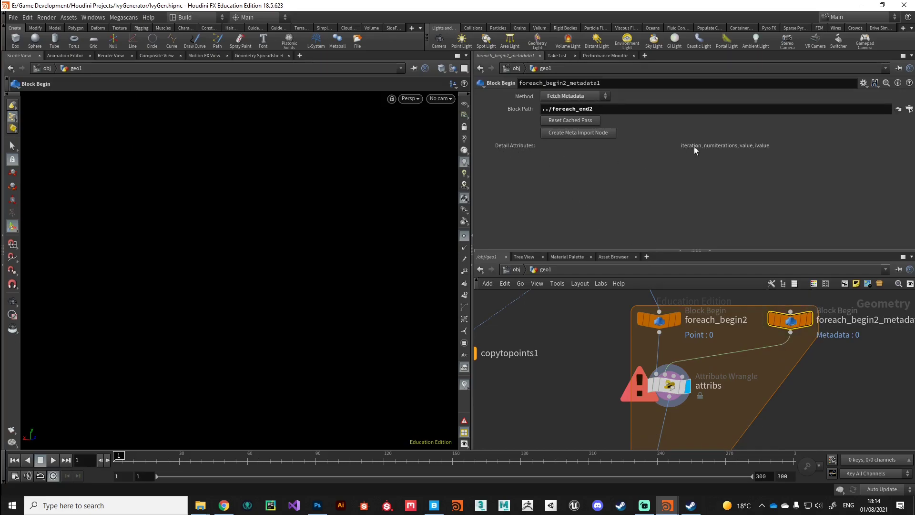
click(669, 385)
click(597, 164)
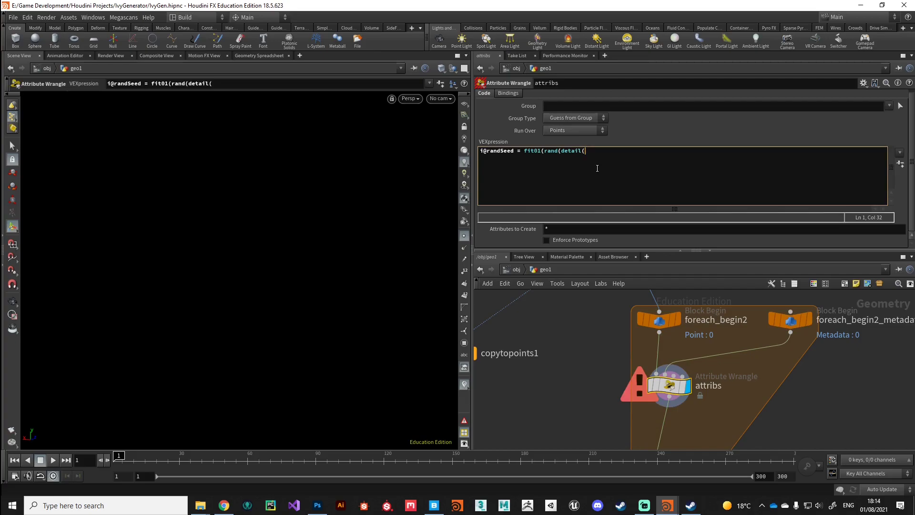
text(1)
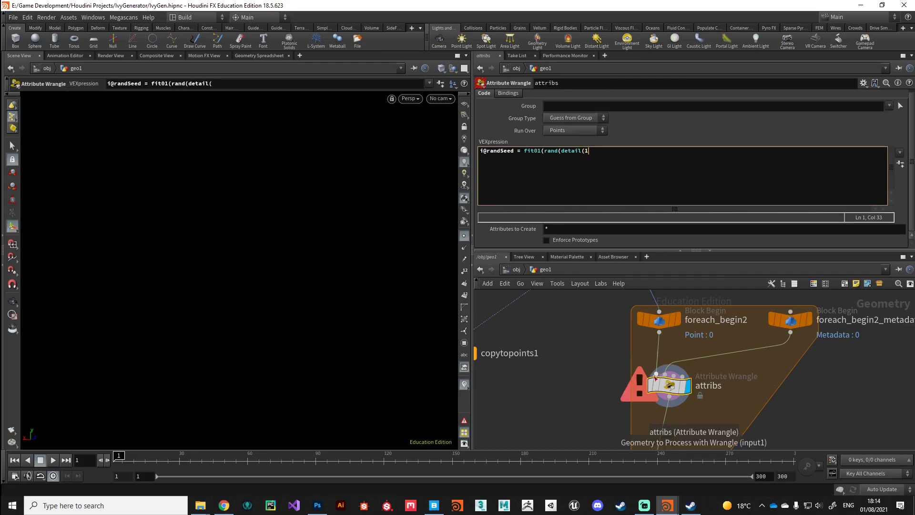
mouse_move(666, 377)
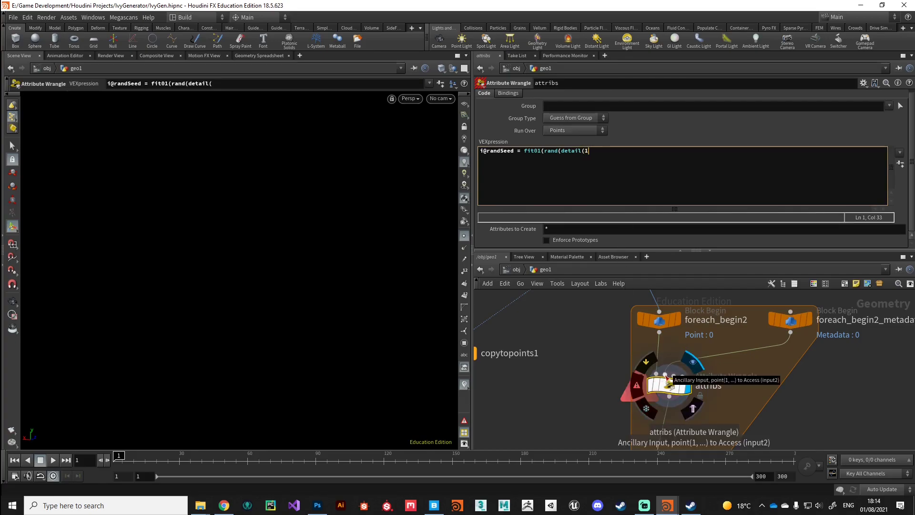
text(, )
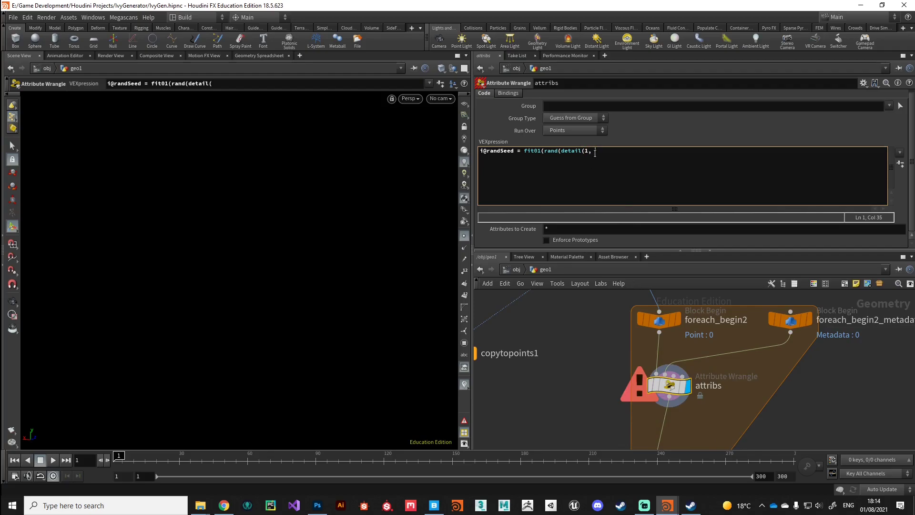
text("iter)
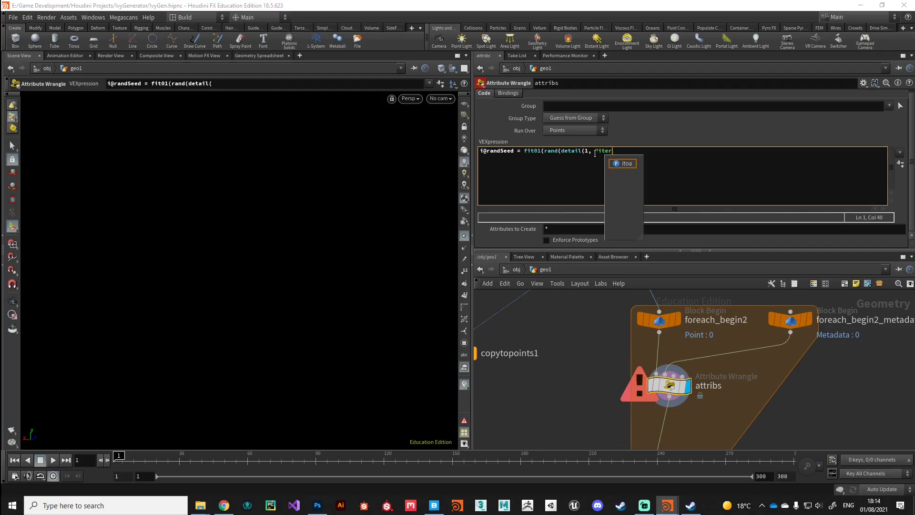
text(ation")
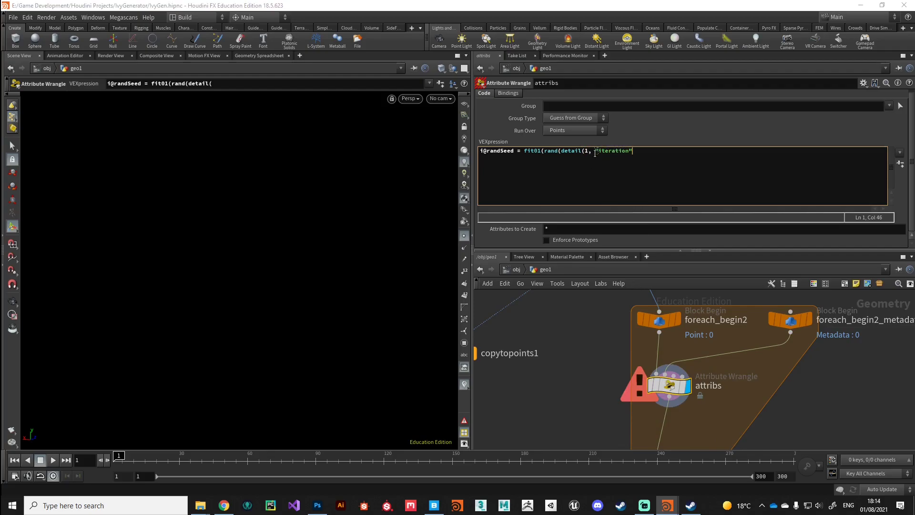
text(, 0))
Multiply the iteration value by 43242 inside the rand call and close its bracket
text(*)
key(BackSpace)
text(+ 43242))
drag(545, 151, 681, 160)
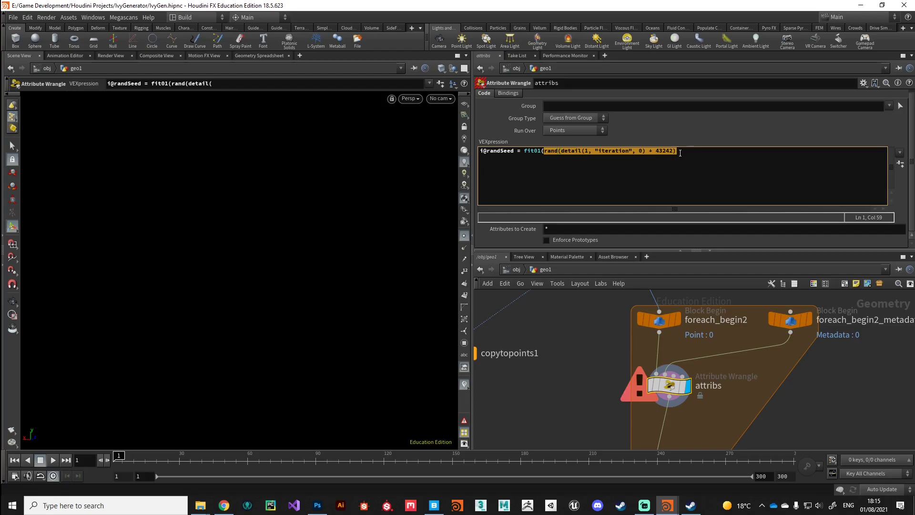
click(653, 151)
key(BackSpace)
text(*)
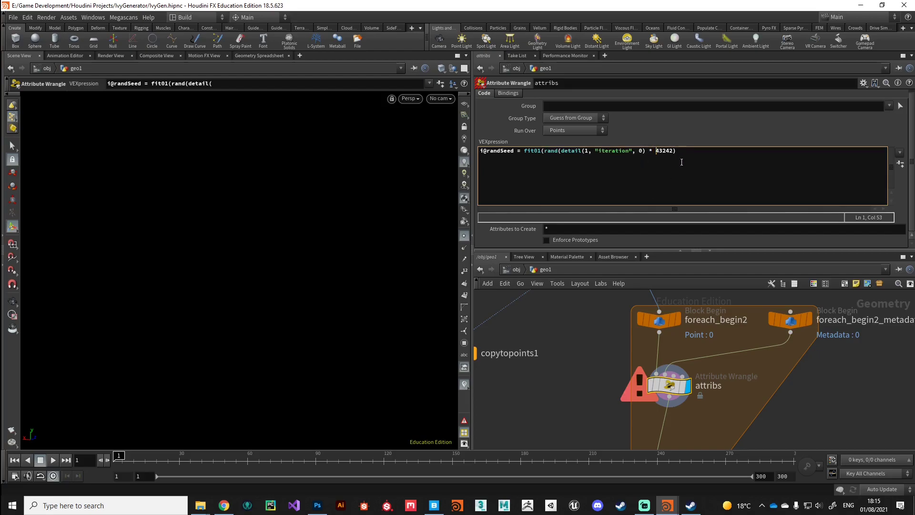
Finish the fit01 expression with the range -1000 to 1000 and cast its result with (int)
click(682, 162)
text(, -1000, 1000);)
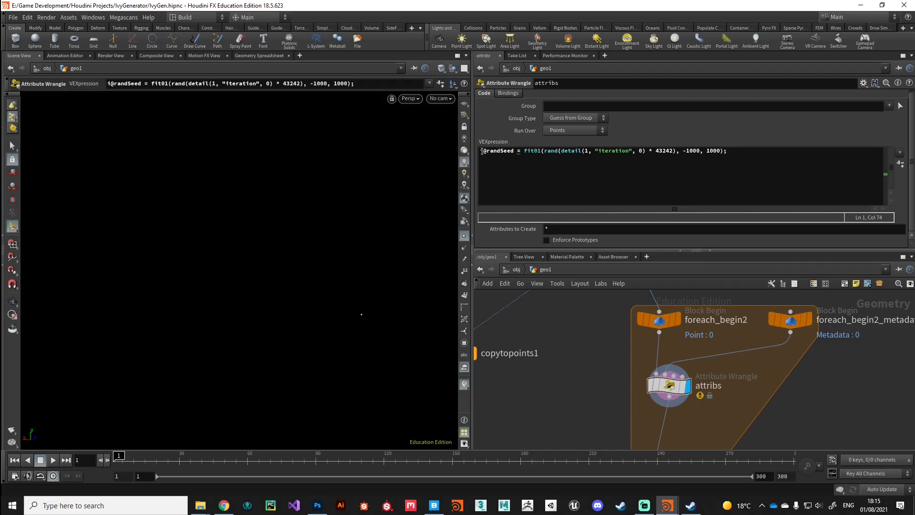
drag(479, 152, 726, 152)
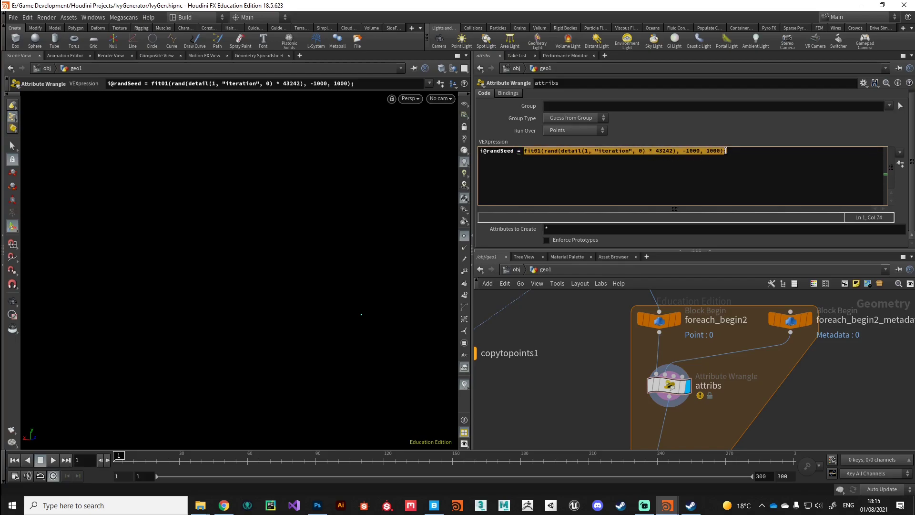
click(525, 151)
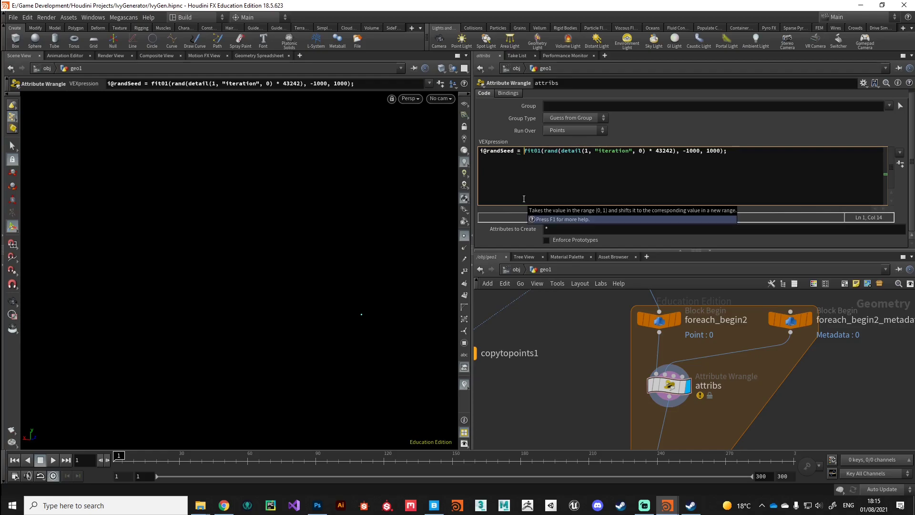
text((int))
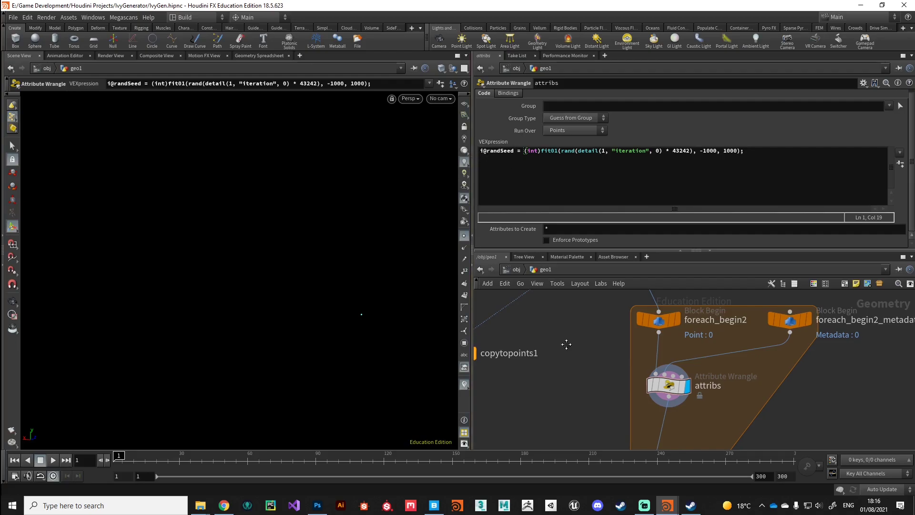
Examine the Random Seed parameter of lsystem1 again
scroll(584, 356, down, 8)
scroll(591, 367, up, 5)
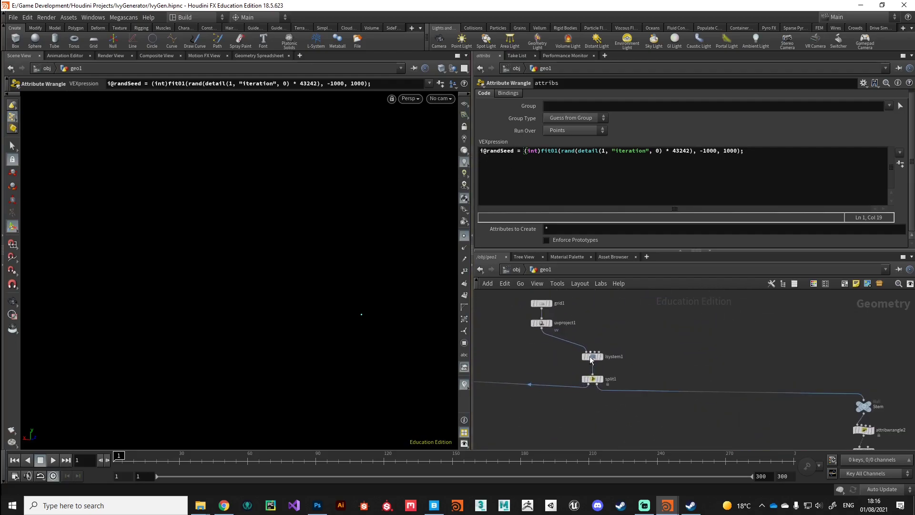
click(592, 357)
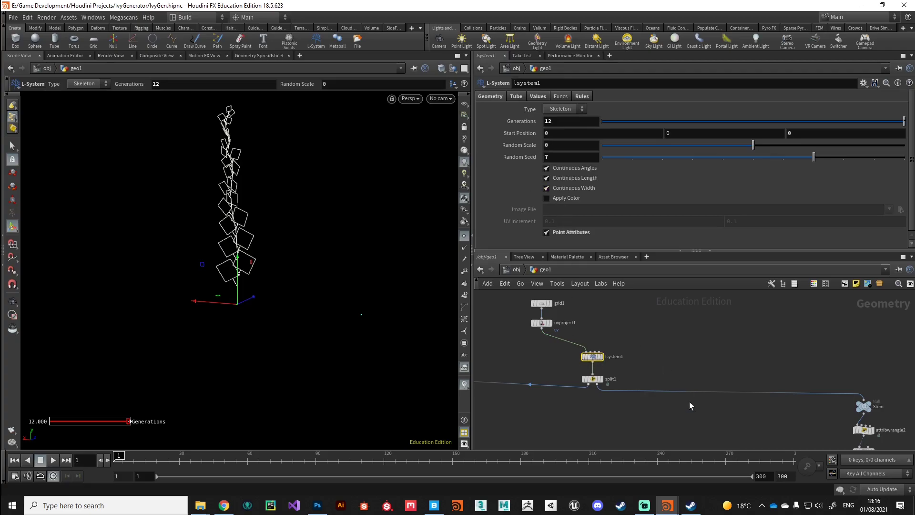
Connect the attribs wrangle's output to the second input of copytopoints1 and move copytopoints1 closer to the loop
scroll(651, 359, down, 6)
scroll(662, 405, up, 5)
drag(607, 339, 651, 375)
middle_drag(671, 343, 665, 340)
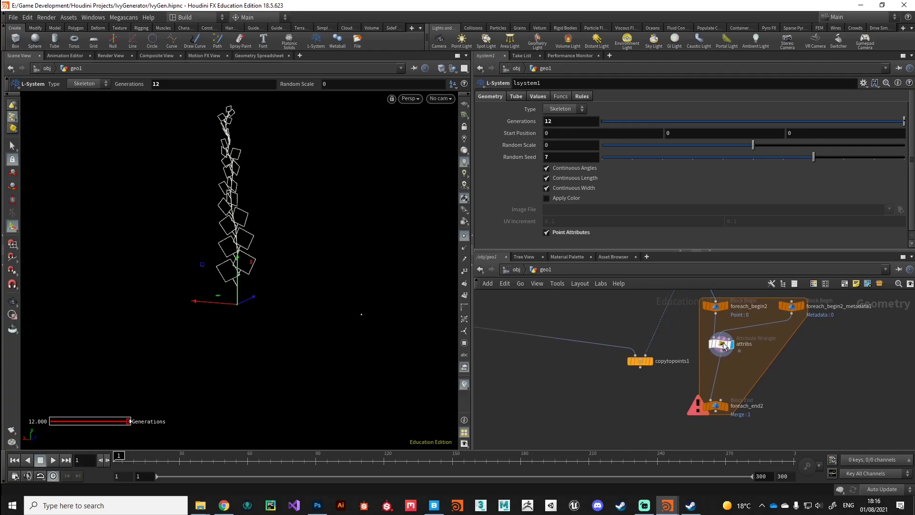
click(722, 343)
scroll(729, 348, up, 3)
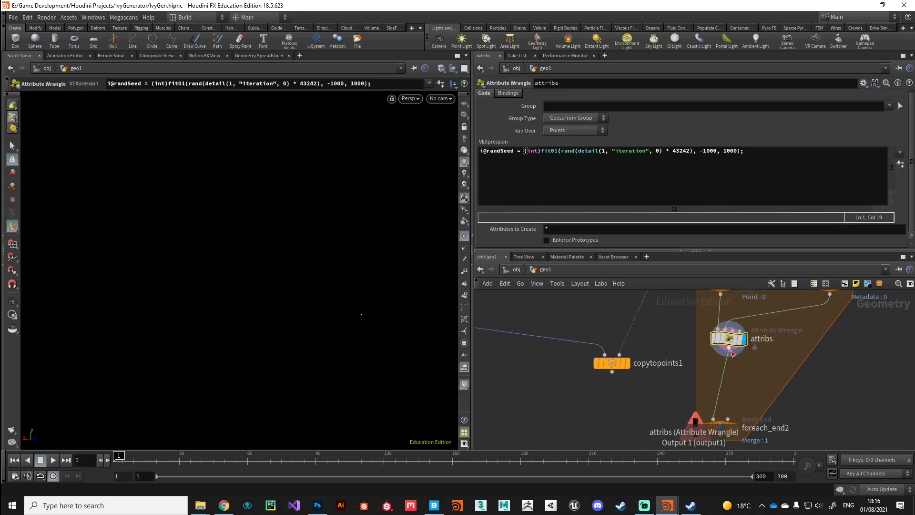
click(730, 349)
click(619, 354)
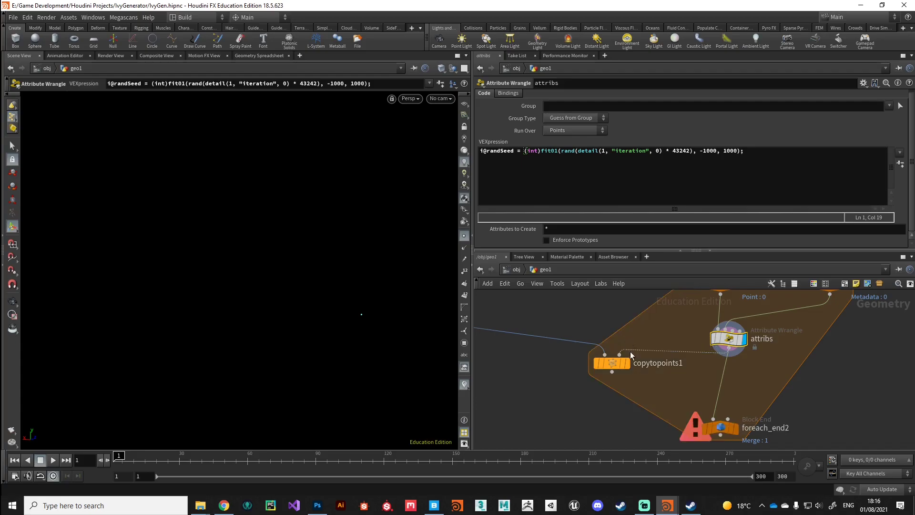
drag(612, 363, 645, 373)
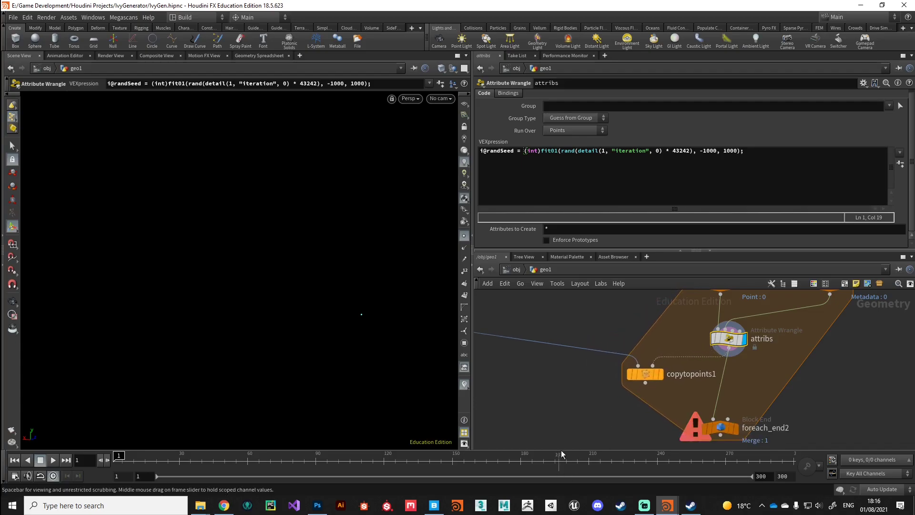
Connect copytopoints1's output to the first input of foreach_end2
middle_drag(594, 435, 579, 392)
click(629, 342)
click(698, 381)
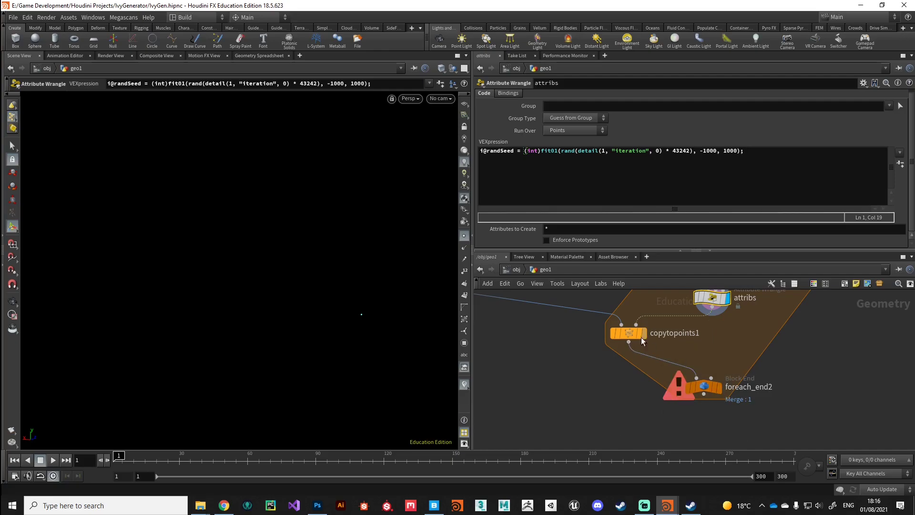
Display foreach_end2's output and hide the point markers to view the copied ivy strands
middle_drag(718, 315, 697, 352)
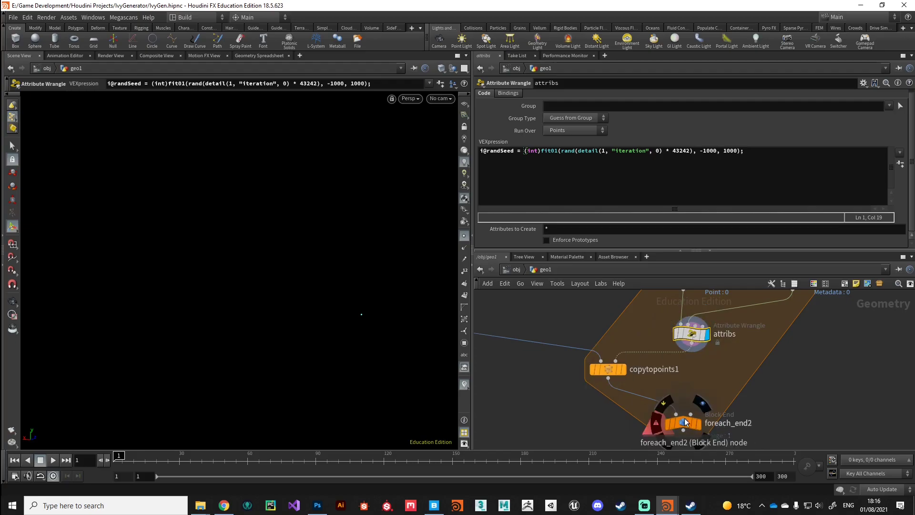
click(699, 424)
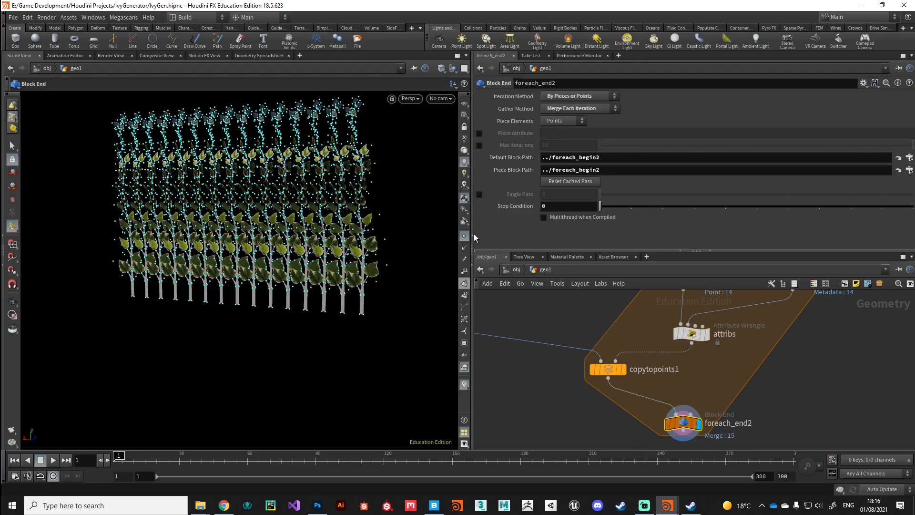
key(Escape)
drag(390, 323, 309, 363)
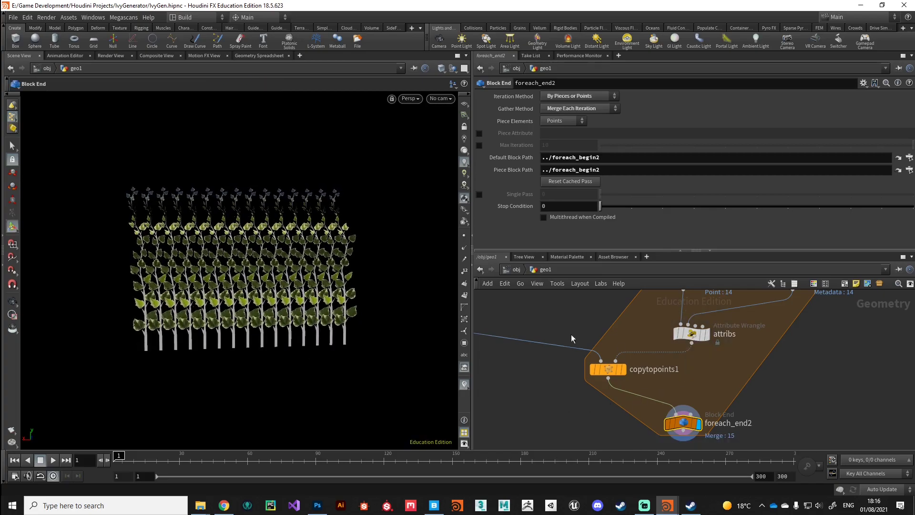
Add a spare input to the lsystem1 node
key(h)
scroll(597, 369, down, 4)
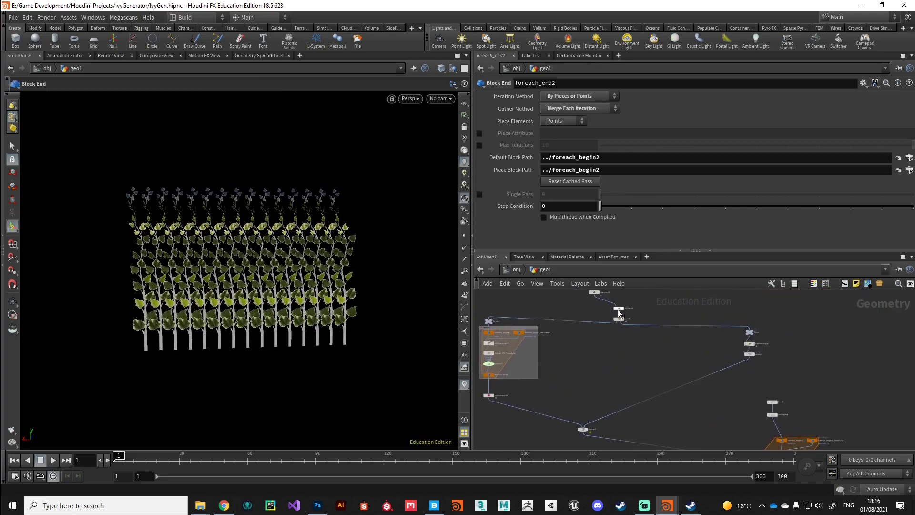
click(619, 307)
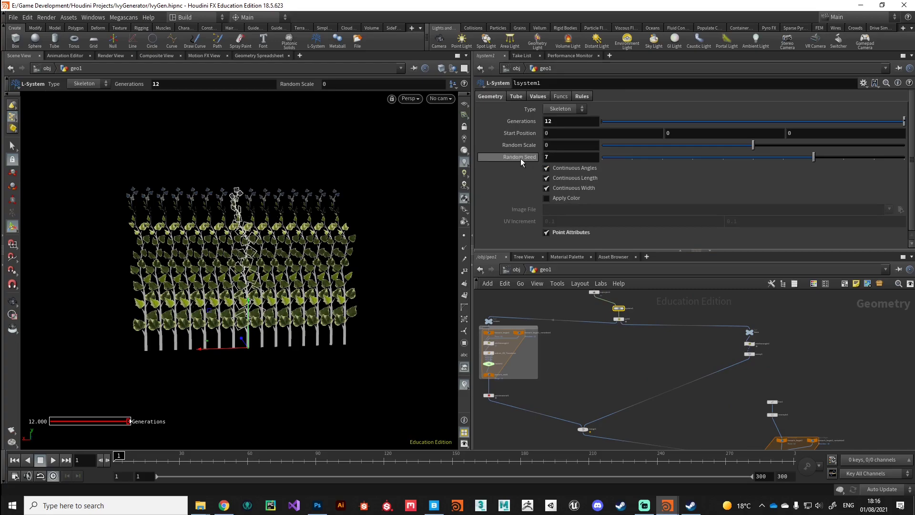
mouse_move(520, 159)
click(863, 84)
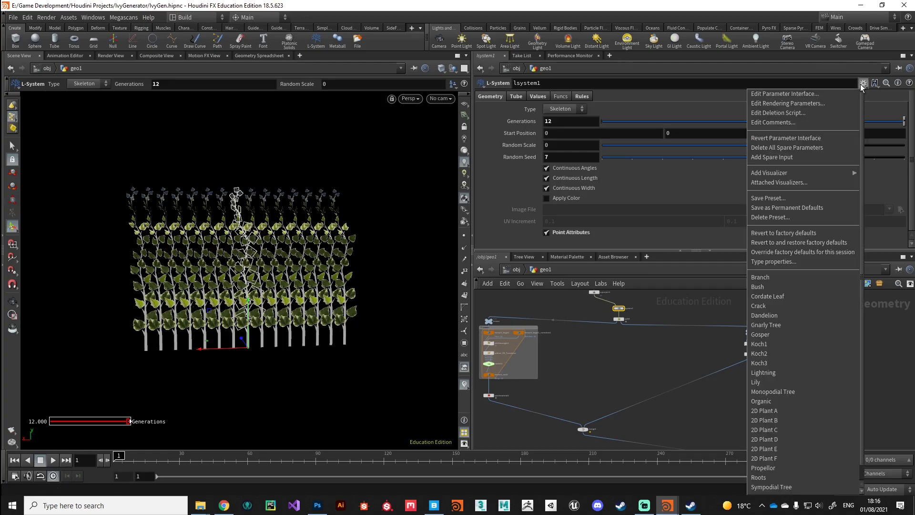
click(785, 160)
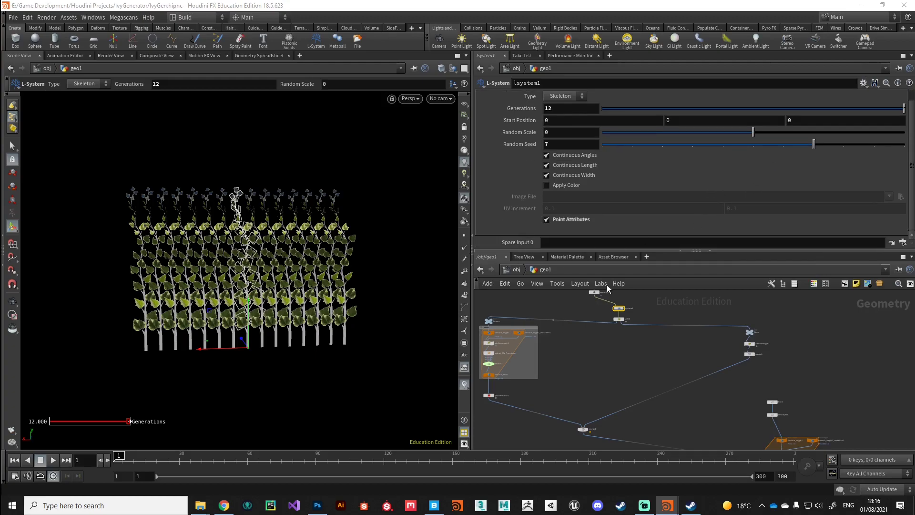
Assign the attribs wrangle to lsystem1's Spare Input 0 as ../attribs
middle_drag(695, 422, 684, 373)
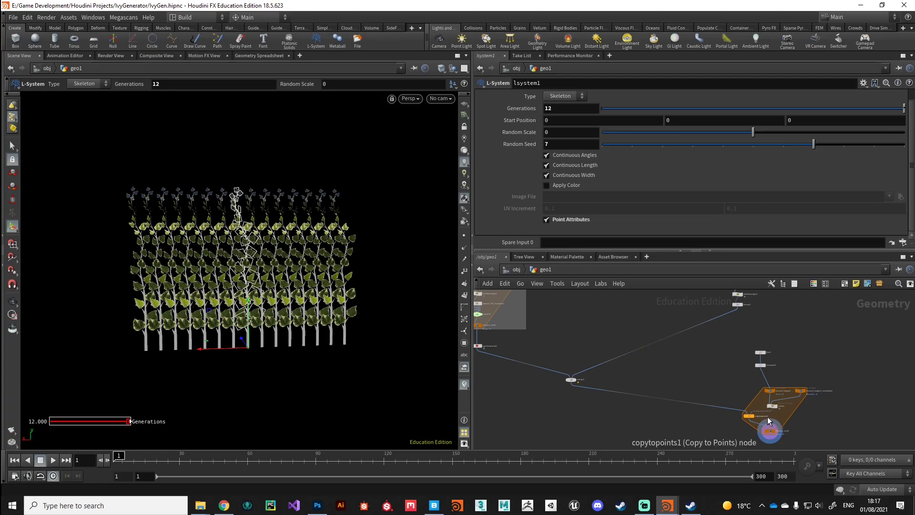
scroll(777, 400, up, 5)
mouse_move(784, 395)
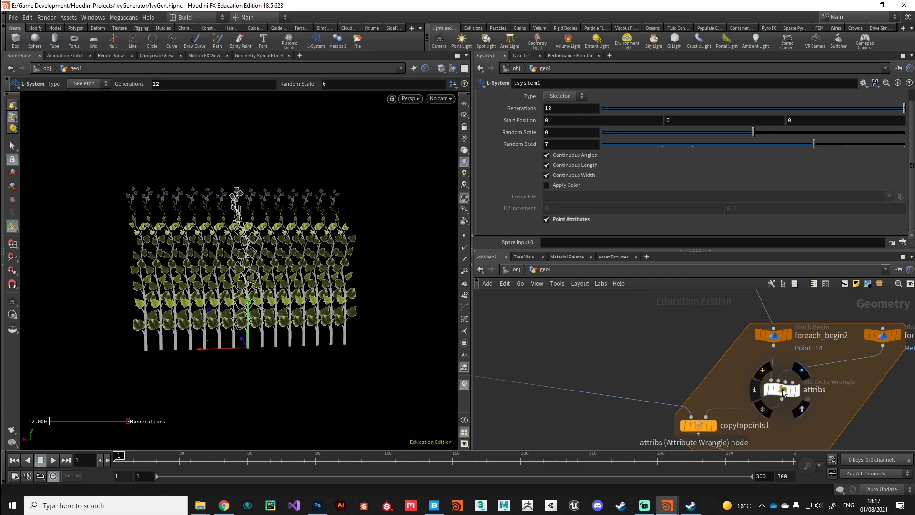
drag(784, 394, 548, 248)
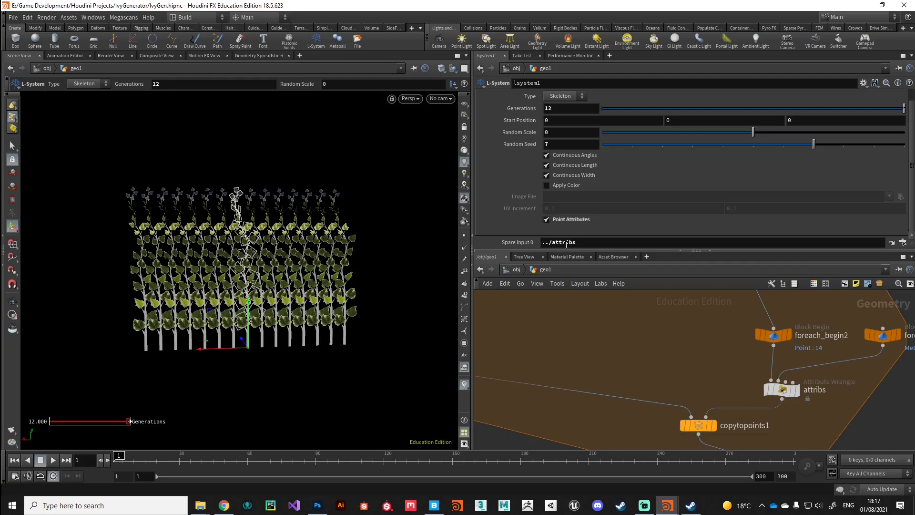
Set lsystem1's Random Seed to the expression point(-1, 0, "randSeed", 0)
scroll(606, 344, down, 6)
scroll(648, 355, down, 3)
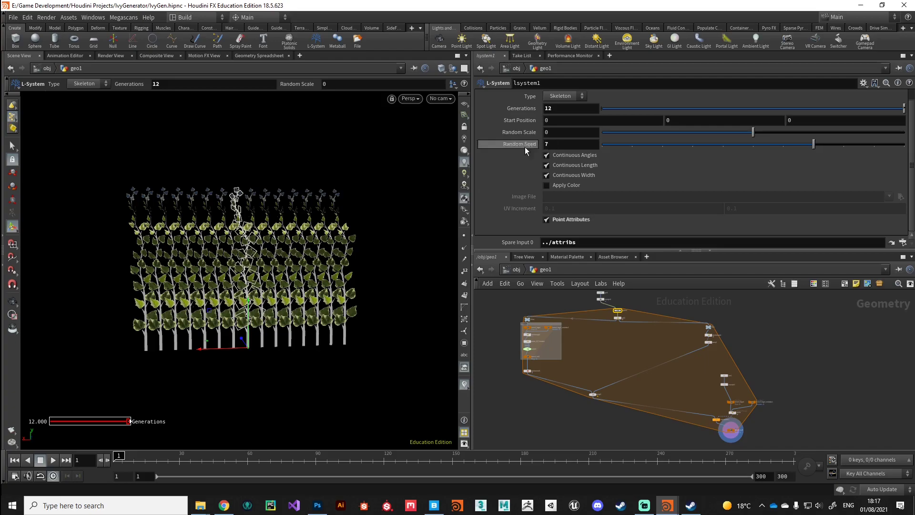
click(549, 145)
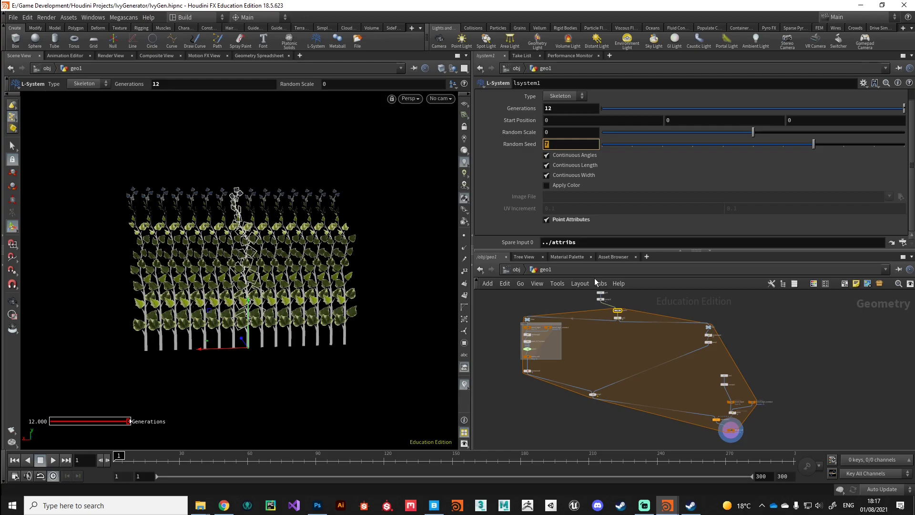
text(point()
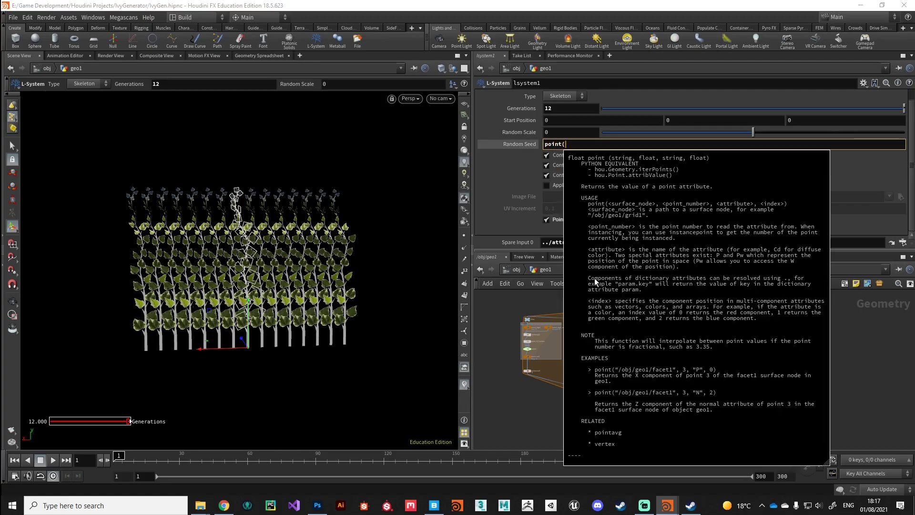
text(-1)
text(0,)
text("randSeed")
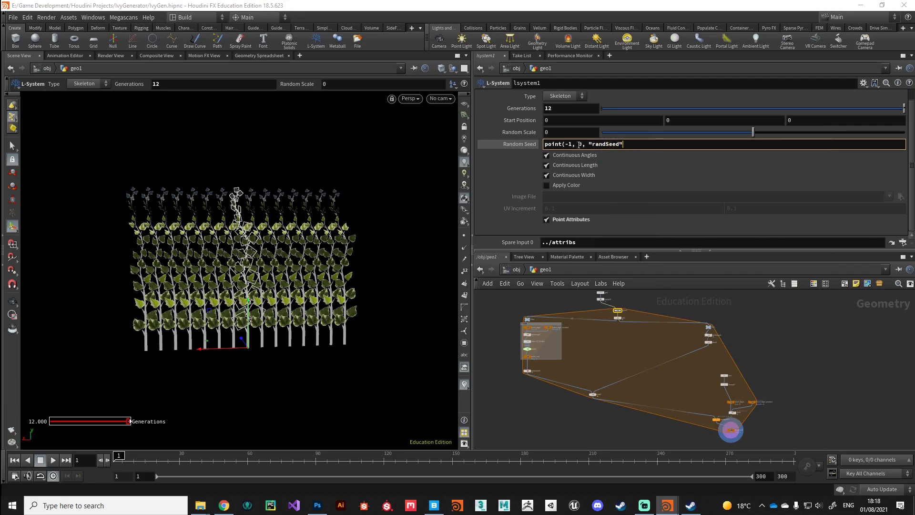
text(,)
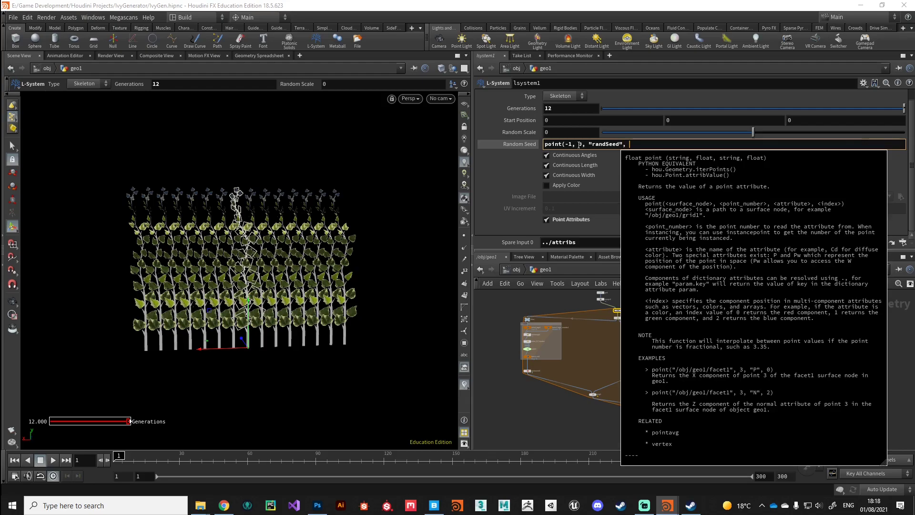
text( 0)
key(Return)
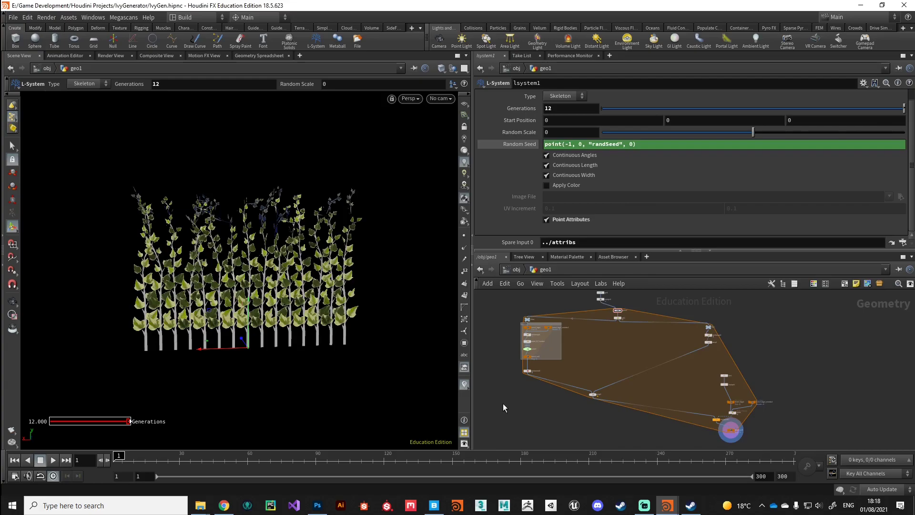
Try lower and higher Generations values on lsystem1, first 5 and finally 20, to compare the ivy strands' growth
key(Escape)
drag(322, 357, 300, 351)
scroll(208, 287, up, 3)
drag(208, 288, 267, 318)
key(Return)
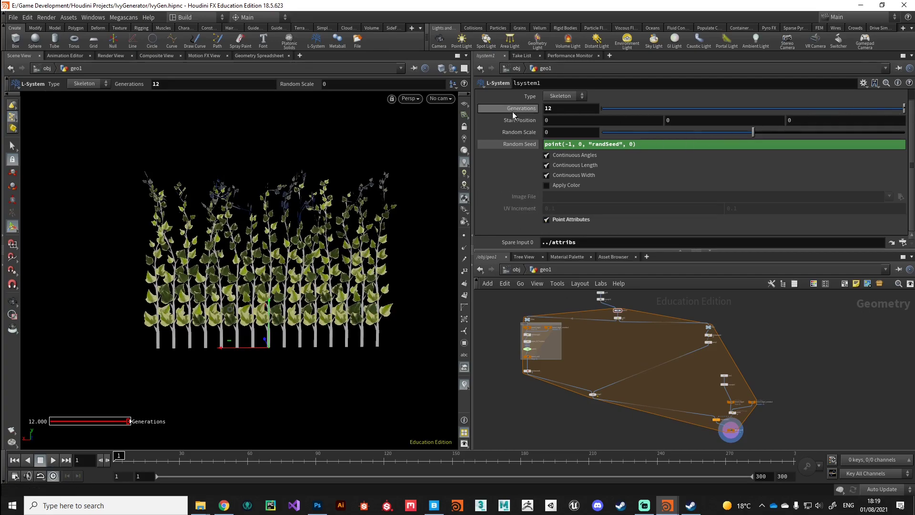
drag(904, 111, 619, 118)
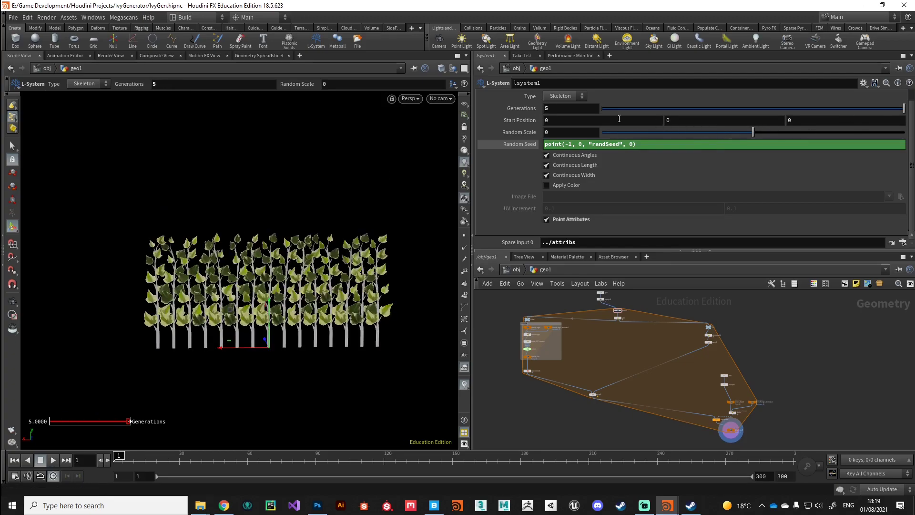
click(543, 109)
text(20)
key(Return)
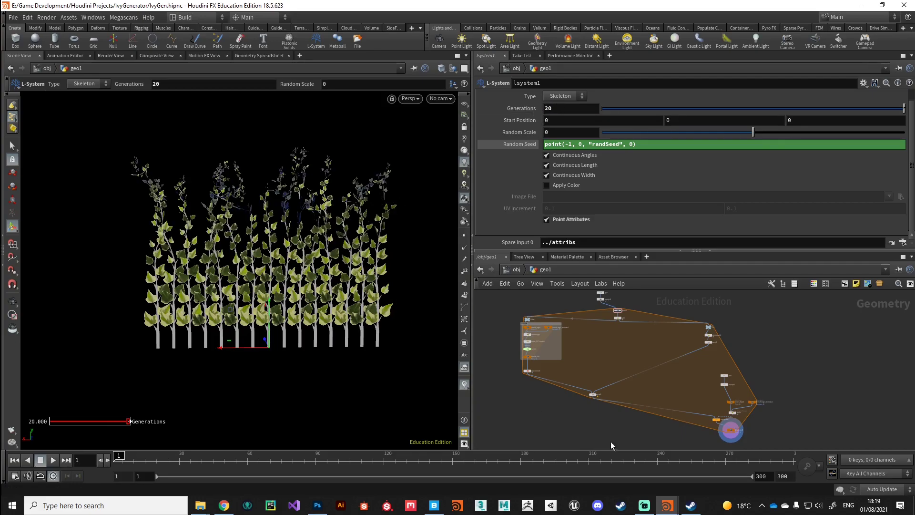
Add a second line to the attribs wrangle that assigns a copy of the randSeed fit01 expression to i@randGen
scroll(613, 380, up, 5)
scroll(679, 365, up, 2)
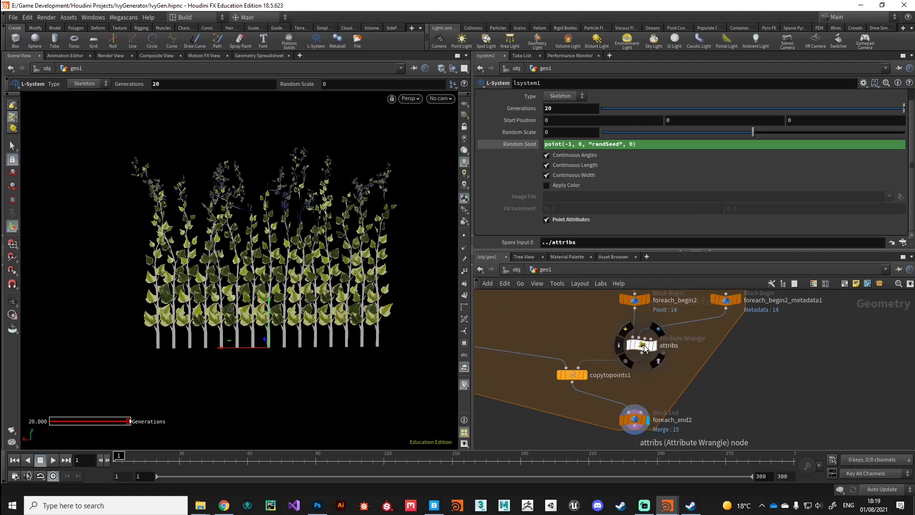
click(644, 345)
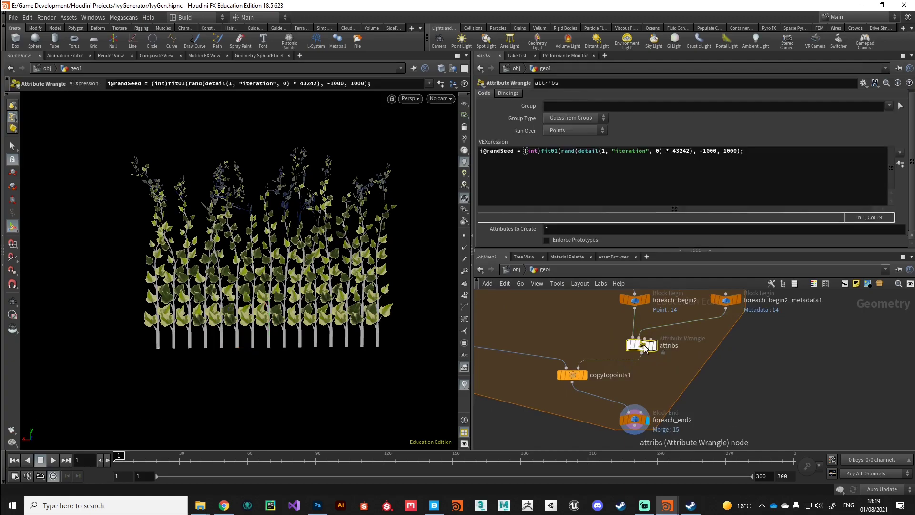
click(754, 148)
key(Return)
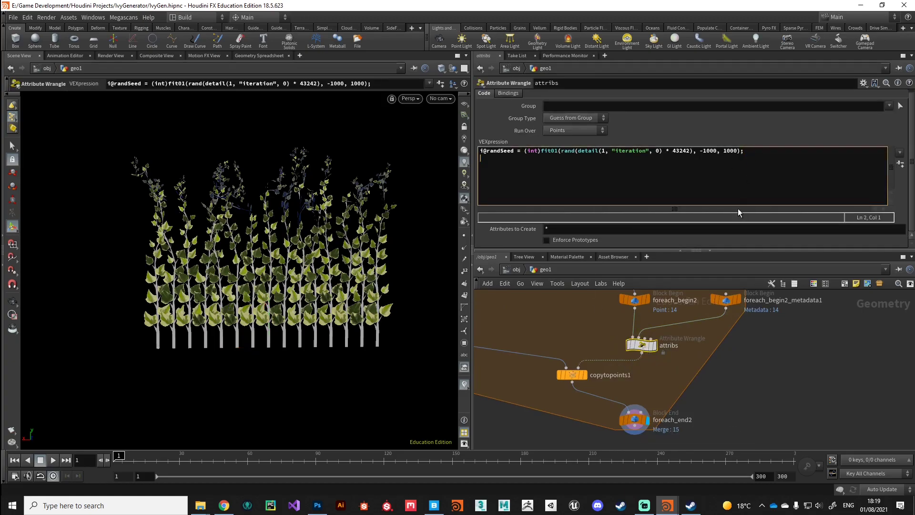
text(i@randGen)
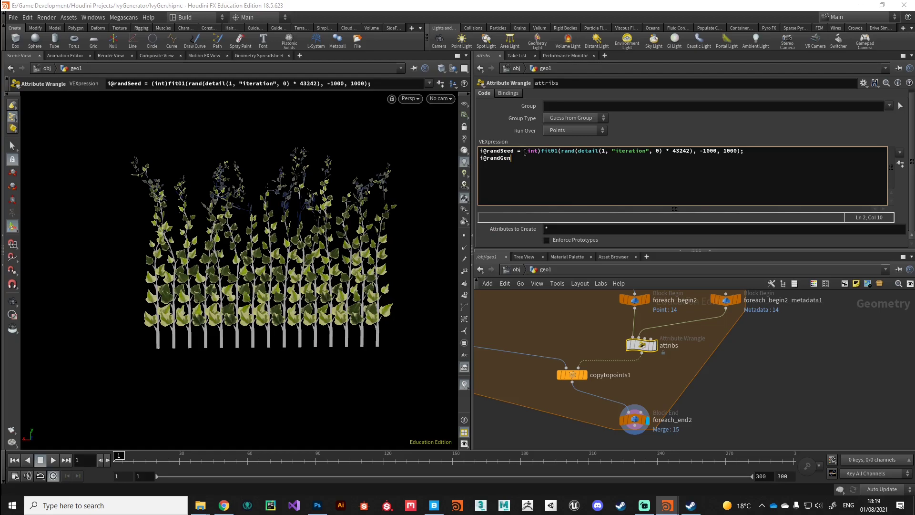
drag(524, 151, 754, 149)
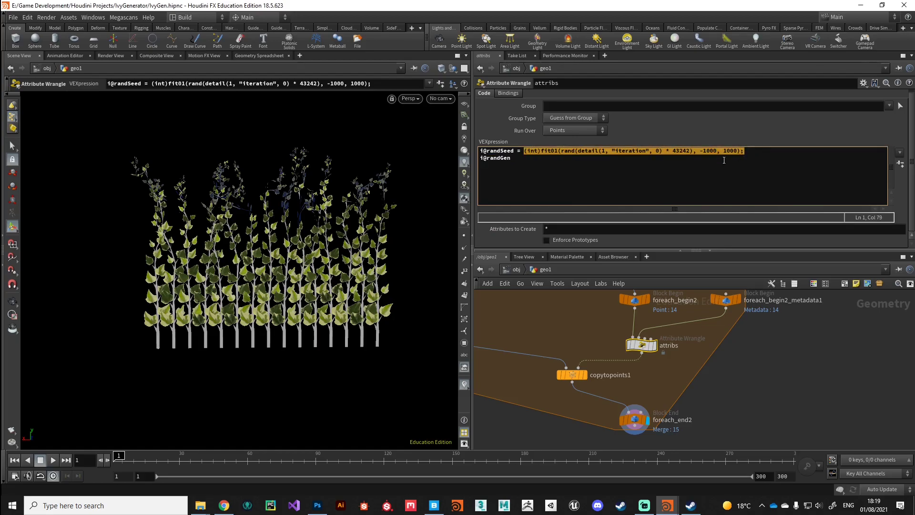
key(ctrl+c)
click(525, 161)
key(ctrl+v)
click(512, 157)
text(=)
Change the randGen line's iteration multiplier to 42 and its output range to 5, 21
click(572, 158)
click(672, 157)
key(Delete)
key(Delete)
key(Delete)
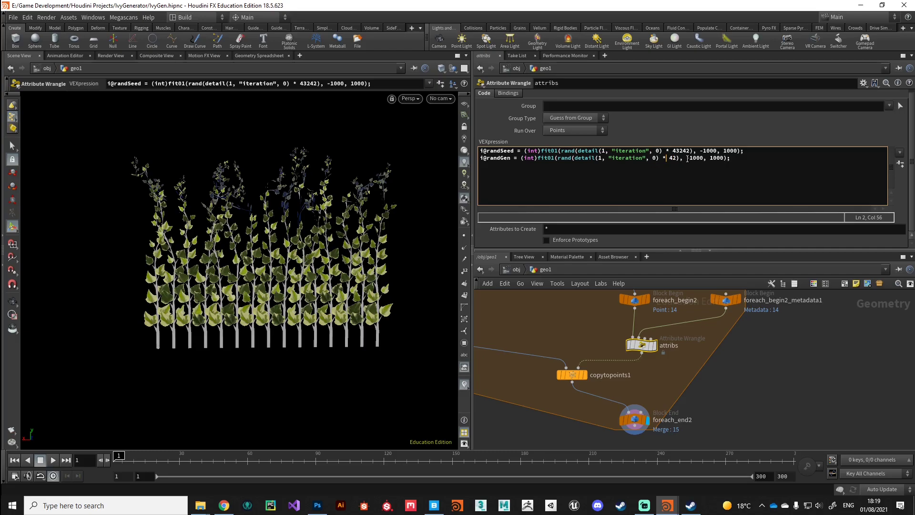
key(shift+Right)
key(shift+Right)
key(shift+Right)
key(shift+Right)
key(shift+Right)
key(shift+Right)
key(shift+Right)
key(shift+Right)
key(shift+Right)
key(shift+Right)
key(shift+Right)
key(BackSpace)
text(5, )
text(20)
click(772, 383)
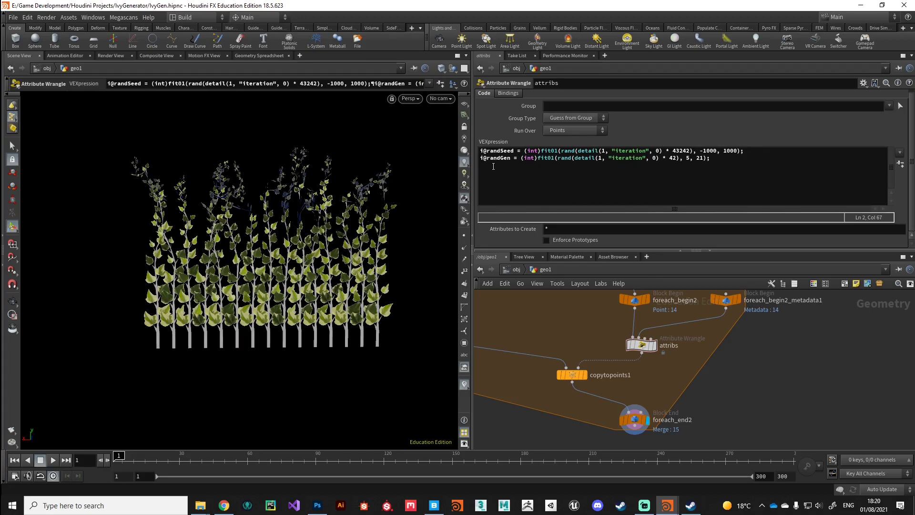
Set lsystem1's Generations to the expression point(-1, 0, "randGen", 0)
double_click(496, 159)
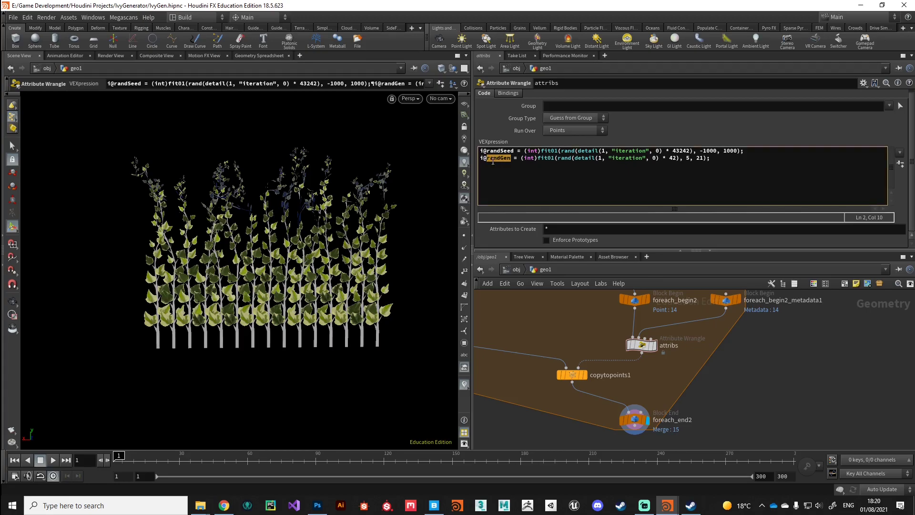
scroll(632, 364, down, 10)
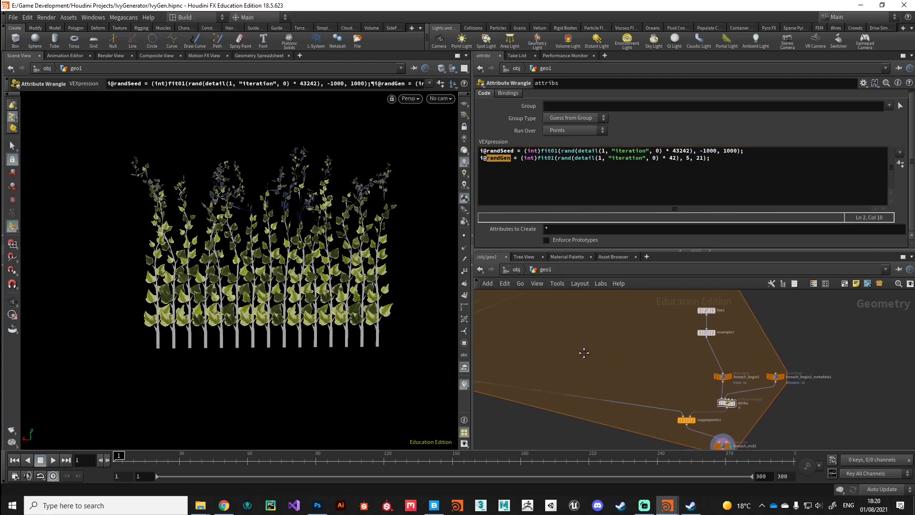
scroll(604, 373, up, 10)
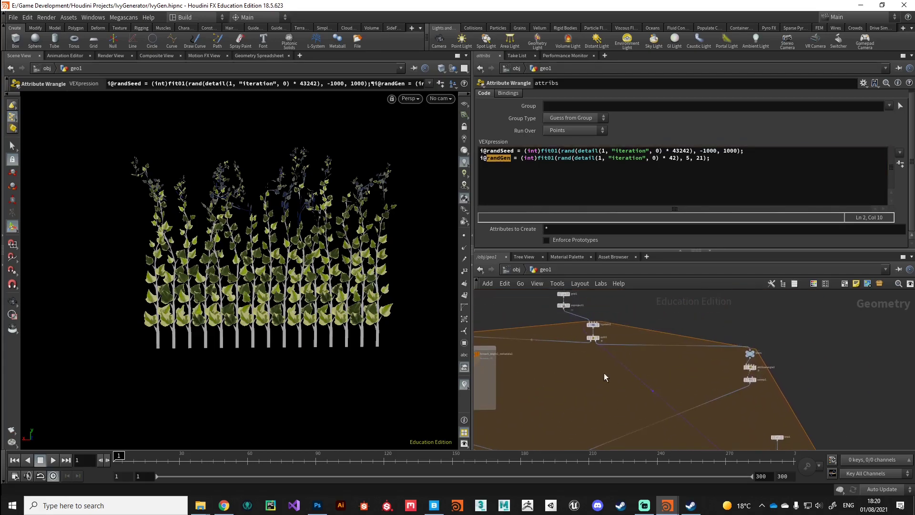
click(597, 322)
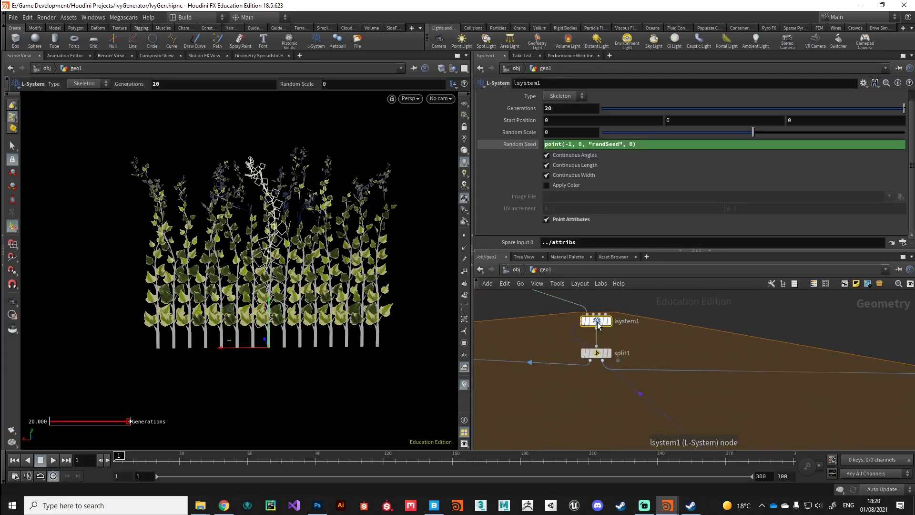
click(559, 109)
text(point(01)
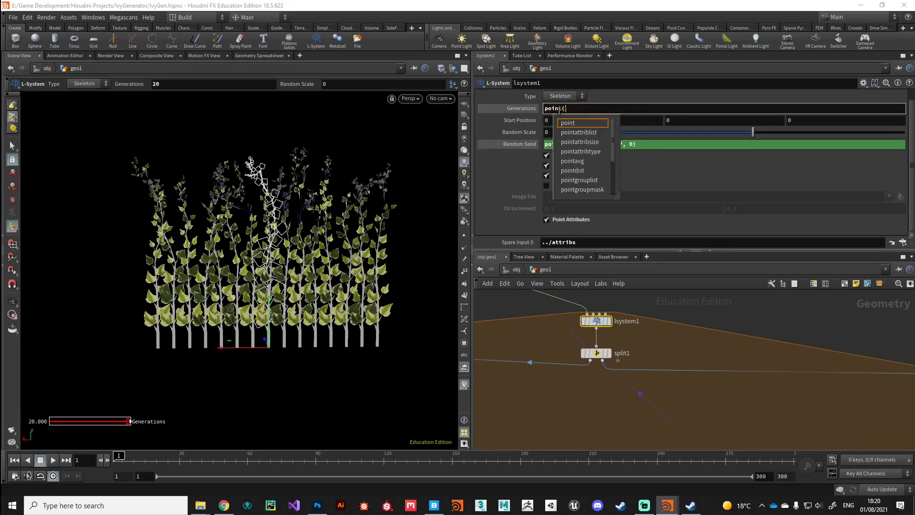
key(BackSpace)
key(BackSpace)
text(-1,)
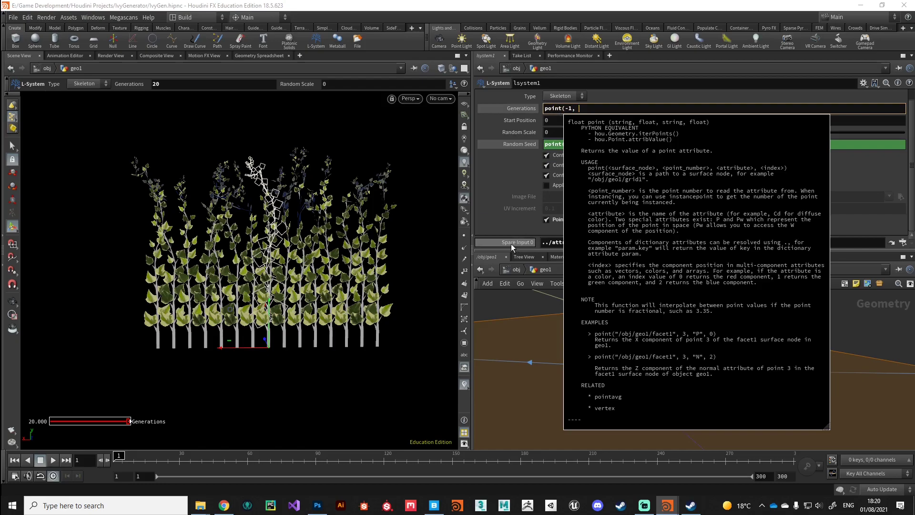
text( 0, "rad)
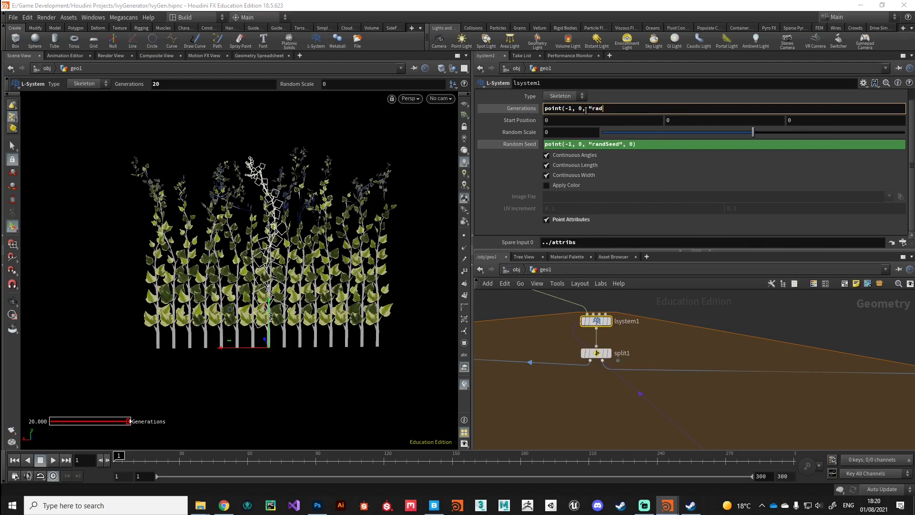
key(BackSpace)
text(nd)
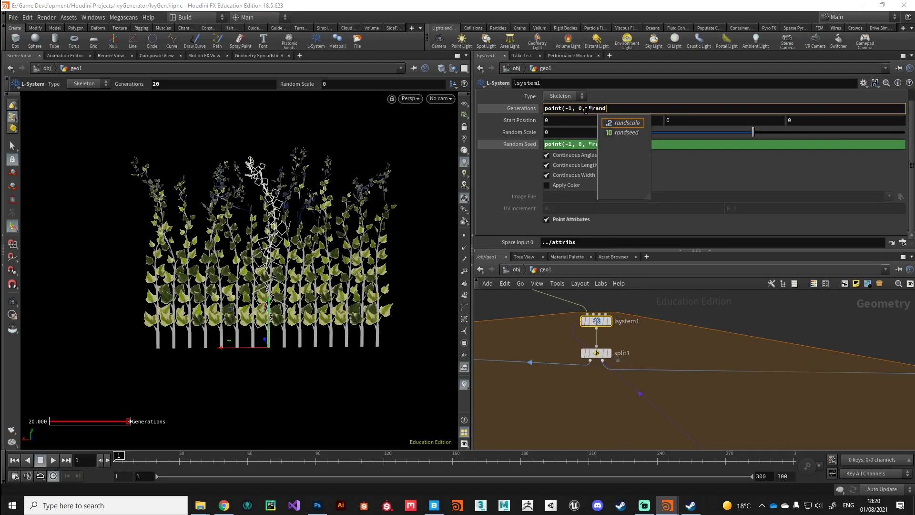
text(Gen", 0))
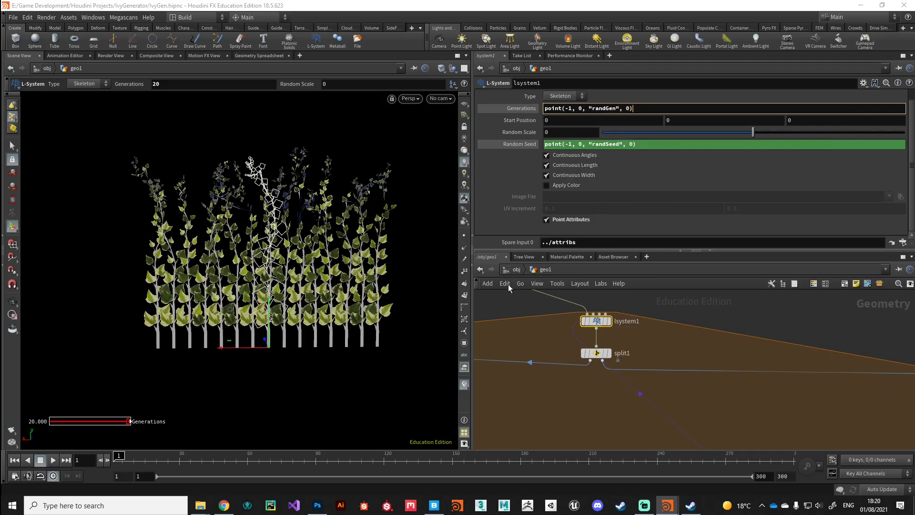
key(Return)
key(Escape)
Lower lsystem1's Variable b to 0.6
drag(286, 310, 290, 333)
scroll(290, 334, up, 3)
key(Return)
scroll(690, 353, down, 5)
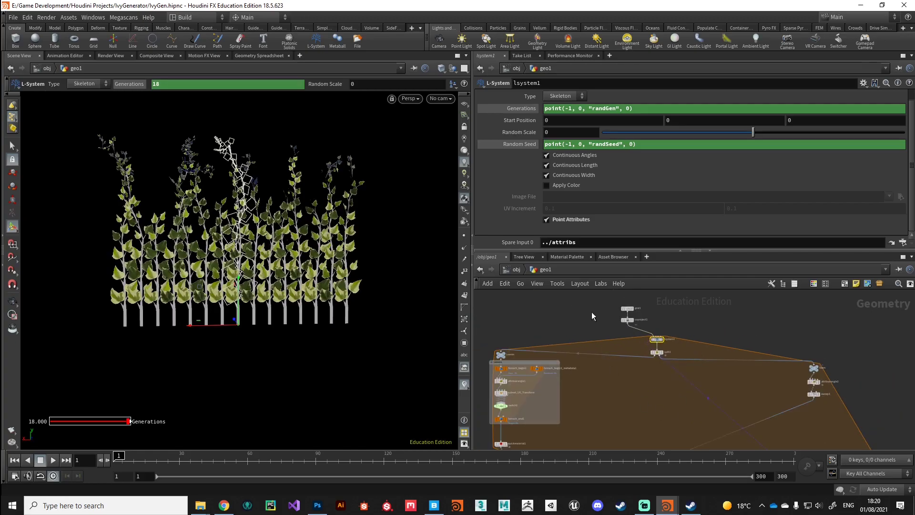
middle_drag(588, 293, 636, 318)
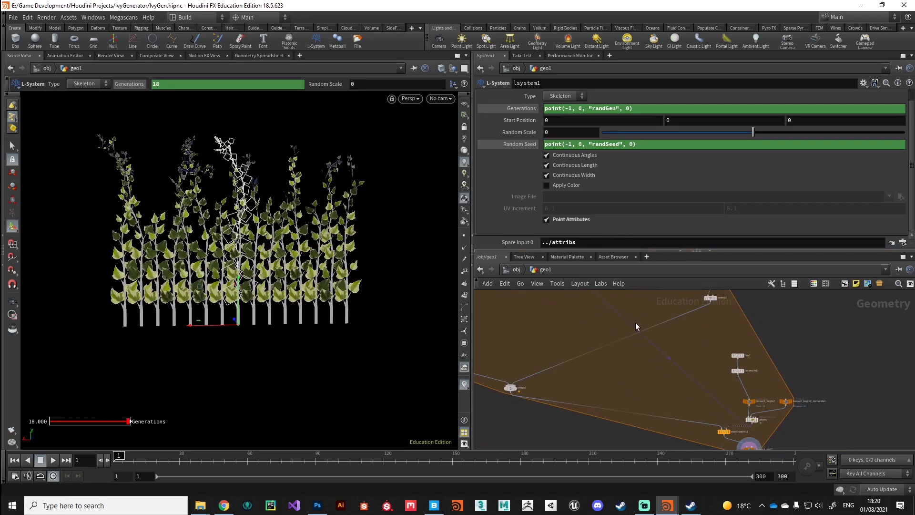
middle_drag(562, 309, 629, 387)
mouse_move(625, 338)
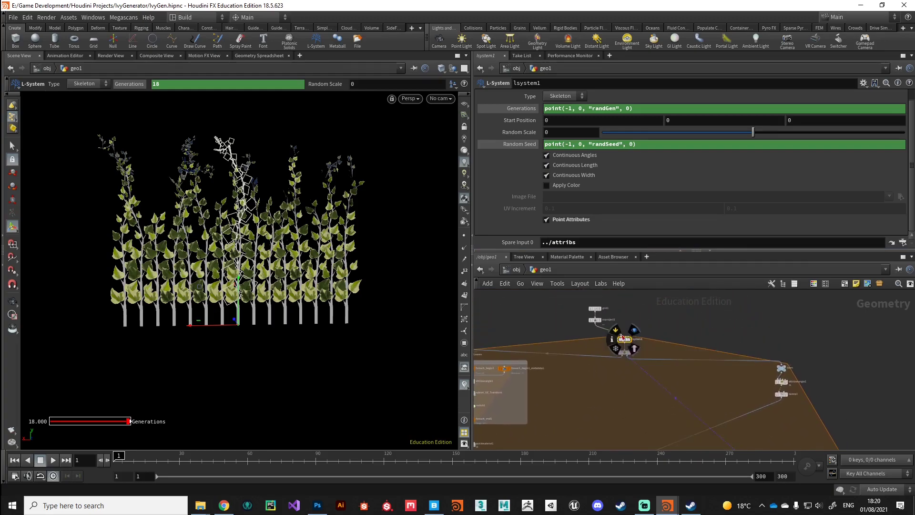
scroll(517, 144, up, 1)
click(538, 97)
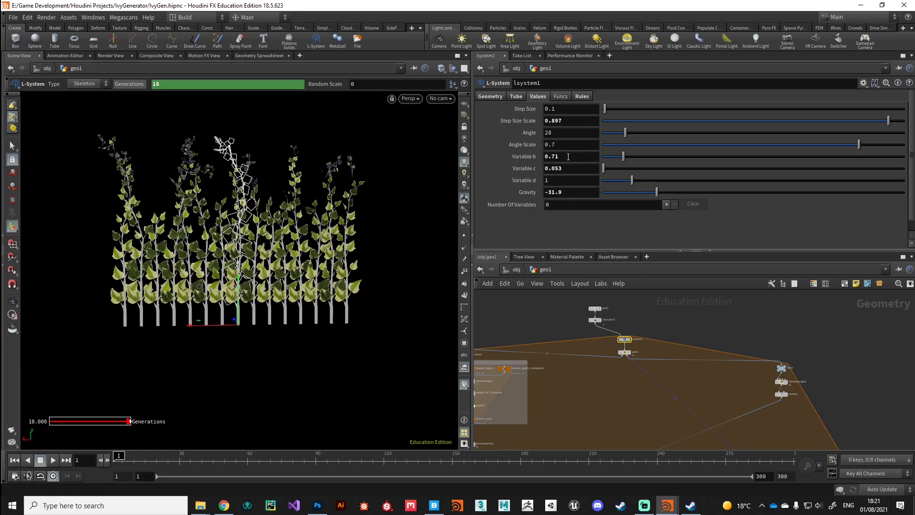
mouse_move(623, 158)
mouse_down()
mouse_move(606, 163)
mouse_move(620, 160)
mouse_up()
Duplicate the randGen line as a third line in the attribs wrangle and make its attribute a float with the f prefix
scroll(715, 384, up, 5)
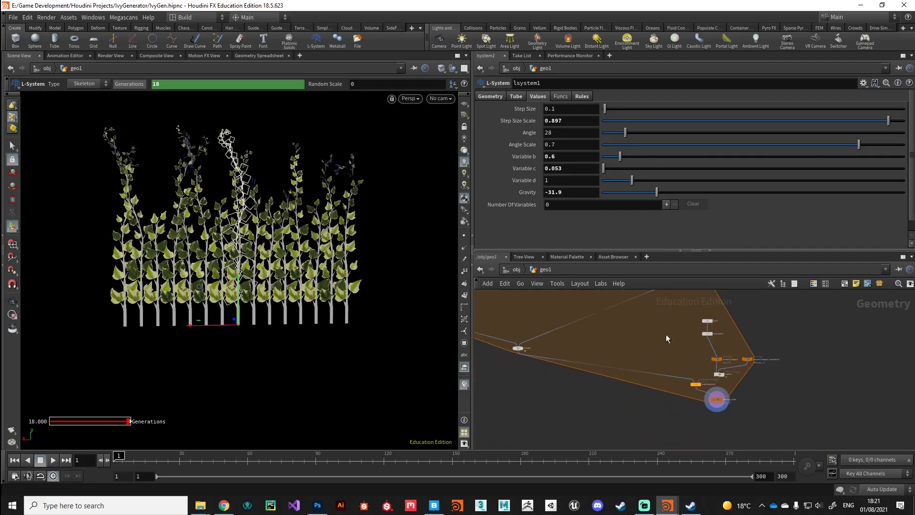
click(712, 365)
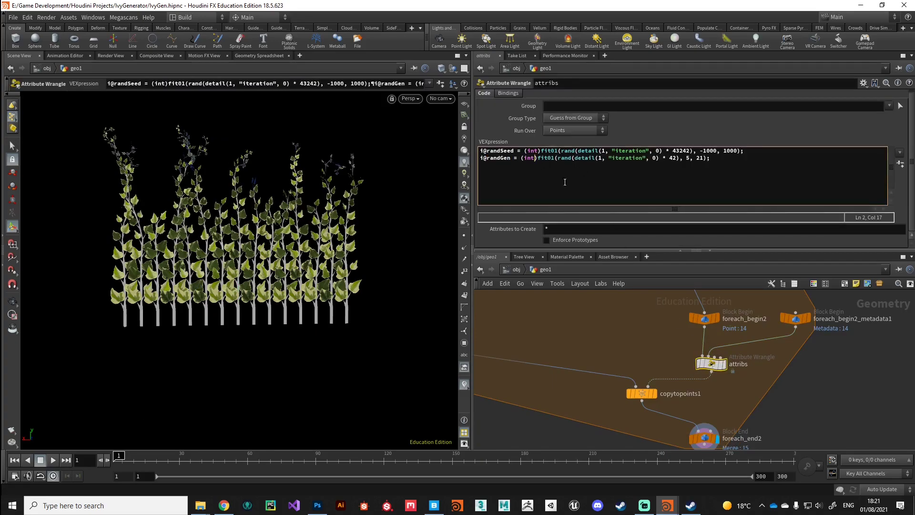
drag(711, 160, 472, 161)
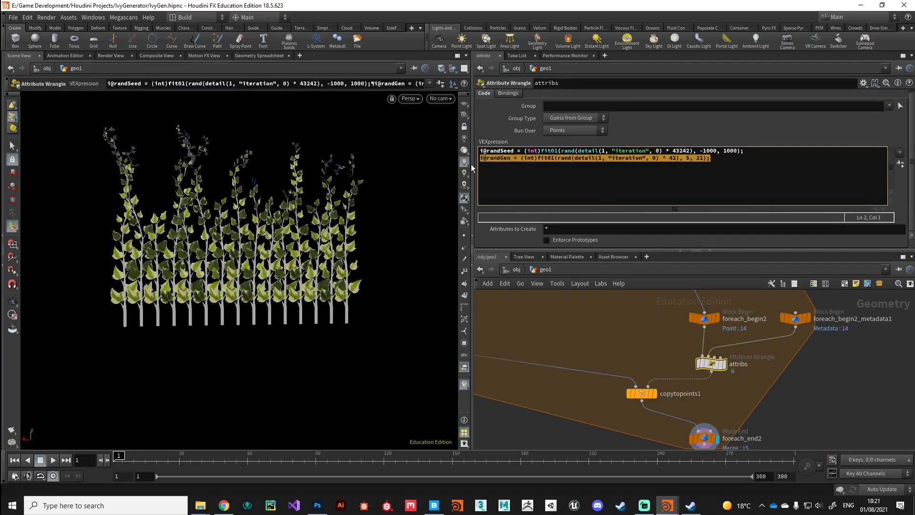
click(498, 179)
click(712, 159)
key(Return)
key(ctrl+v)
key(Home)
key(Delete)
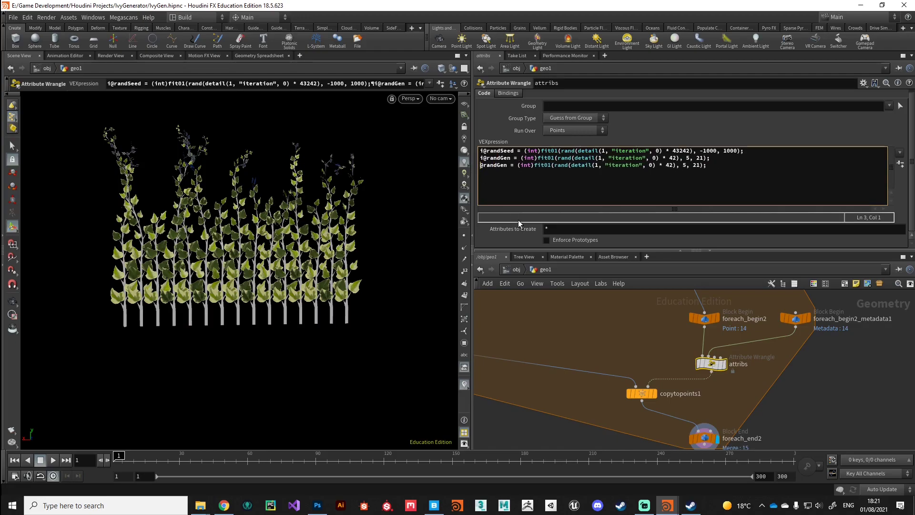
text(f)
Set the third line's output range to 0.1, 0.6 and rename its attribute to randNoise
click(621, 165)
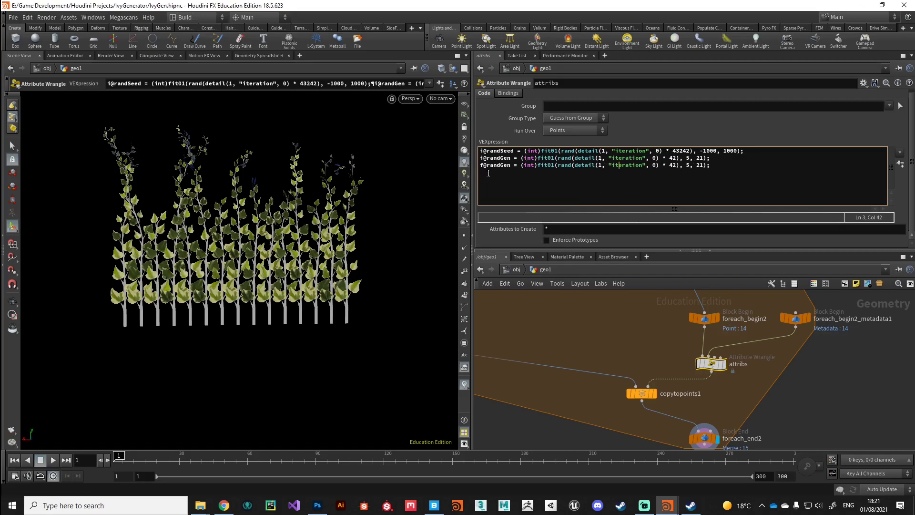
click(685, 166)
key(Delete)
text(0.1)
key(BackSpace)
text(0.6)
click(586, 165)
click(498, 171)
key(Delete)
key(Delete)
key(Delete)
text(Noise)
click(543, 346)
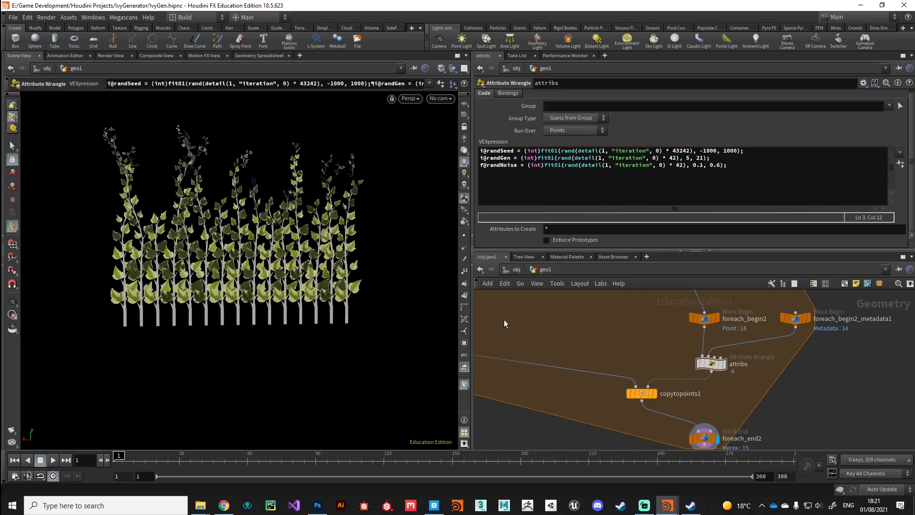
Set lsystem1's Variable b to the expression point(-1, 0, "randNoise", 0)
scroll(613, 389, down, 5)
middle_drag(613, 390, 557, 331)
scroll(543, 343, up, 8)
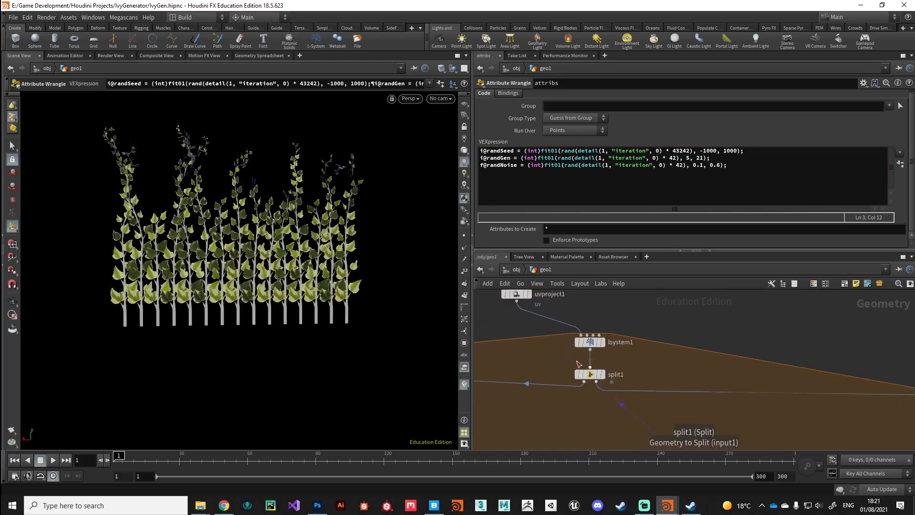
click(596, 344)
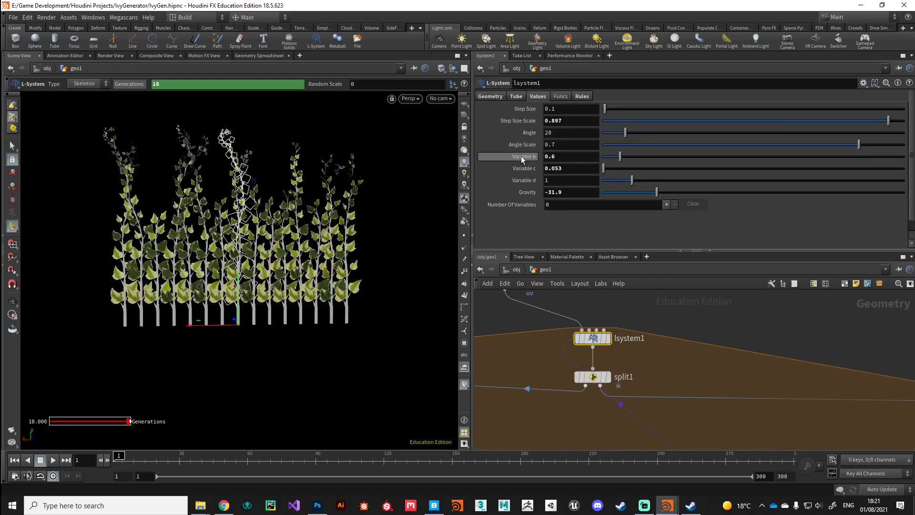
click(561, 158)
text(point(-1,)
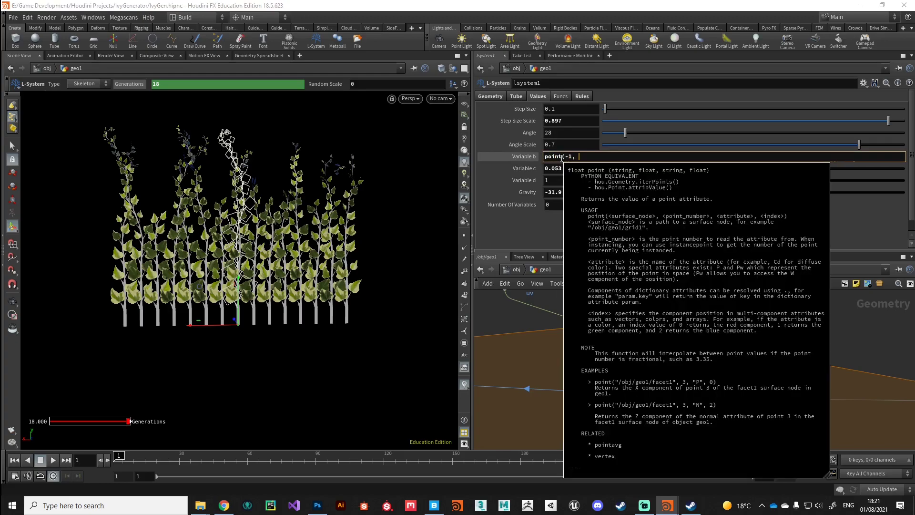
text( 0, "randNoise", 0))
key(Return)
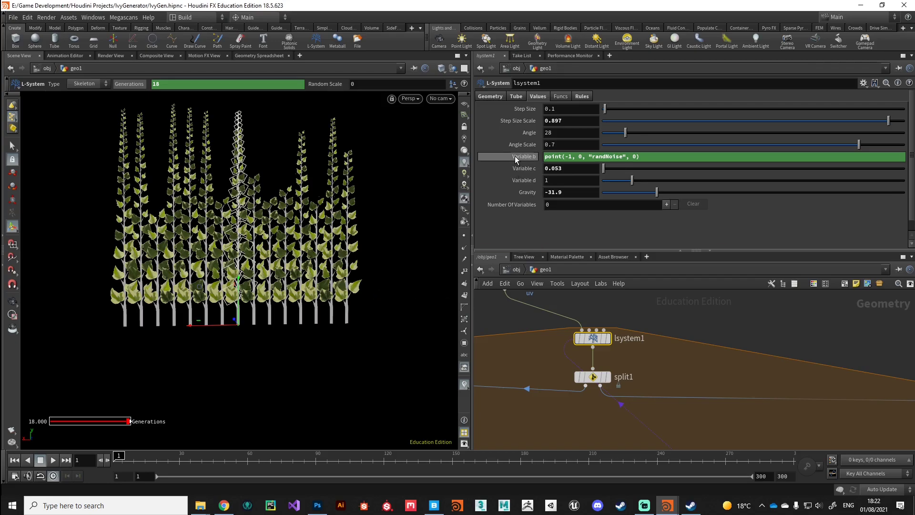
Try 10 and 5 as the upper output limit of the randNoise line in the attribs wrangle
middle_drag(696, 364, 615, 294)
scroll(685, 368, up, 3)
click(686, 364)
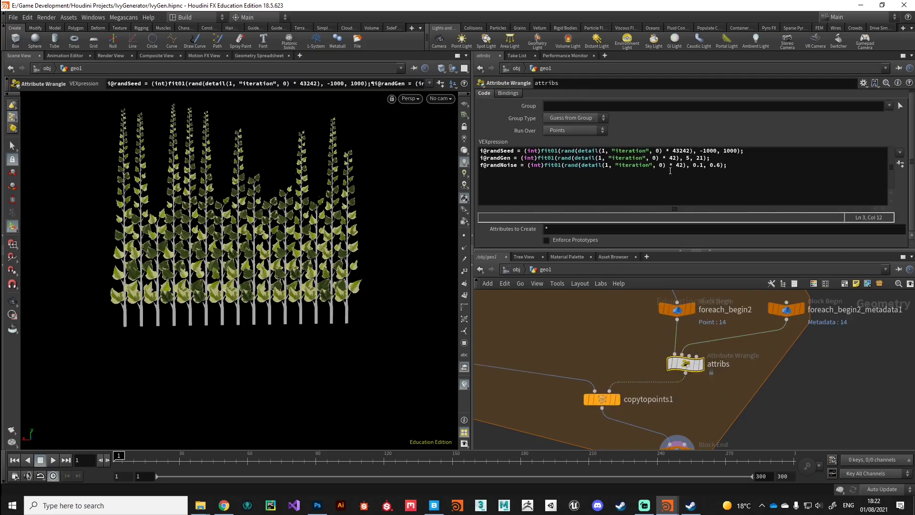
double_click(711, 165)
key(BackSpace)
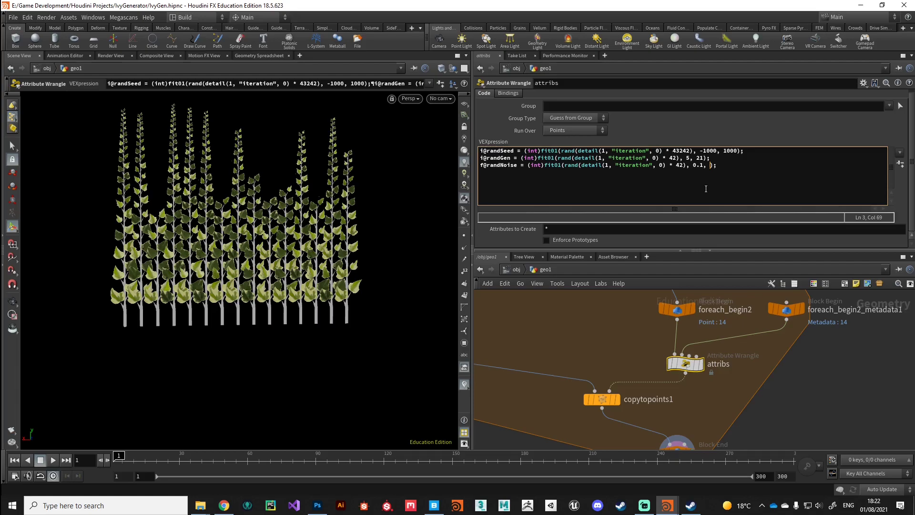
text(10)
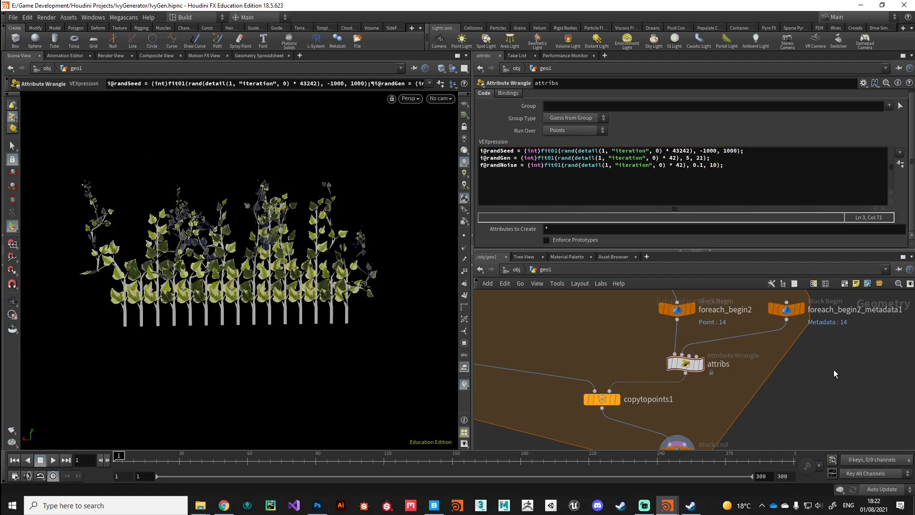
double_click(714, 165)
key(BackSpace)
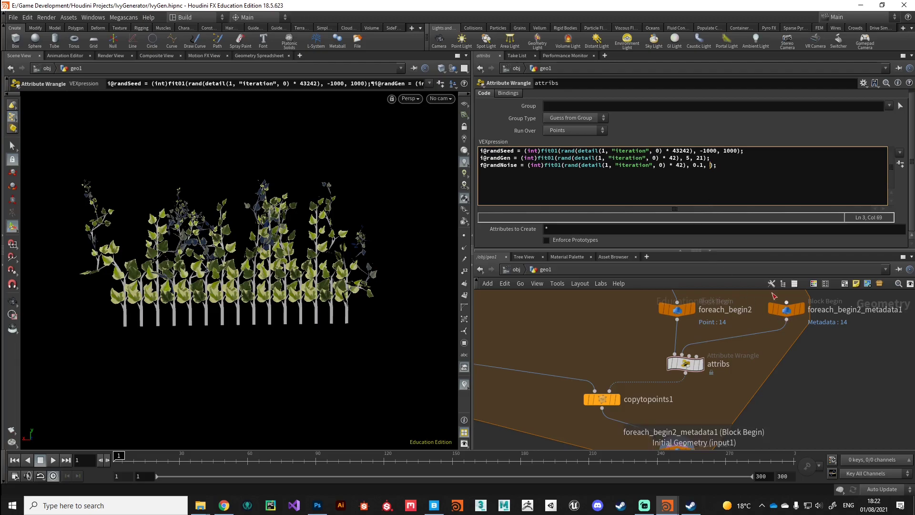
text(5)
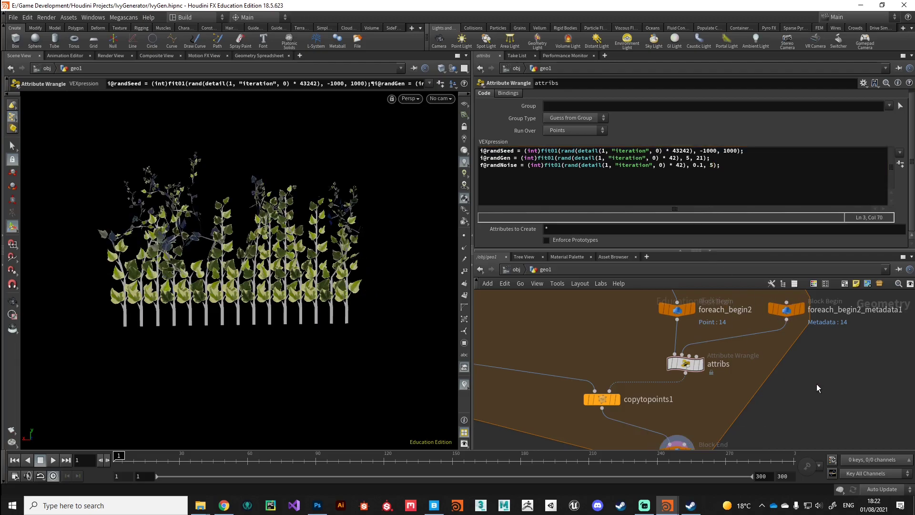
Set the upper output limit of the randNoise line to 3 and check the ivy strands in the viewport
click(709, 171)
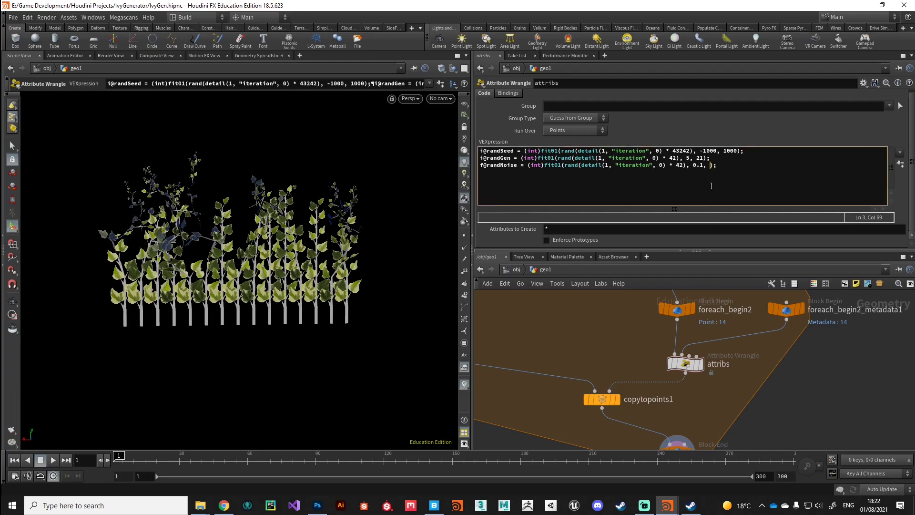
text(3)
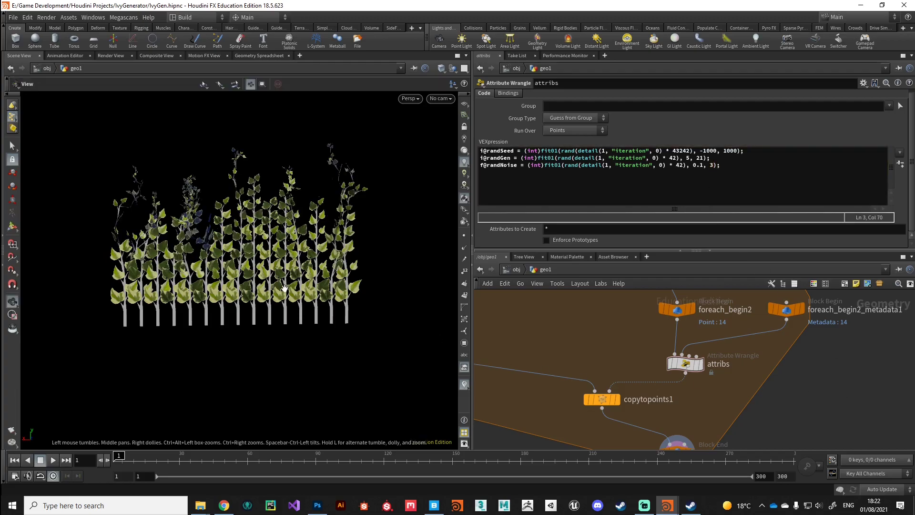
key(Escape)
scroll(286, 306, up, 5)
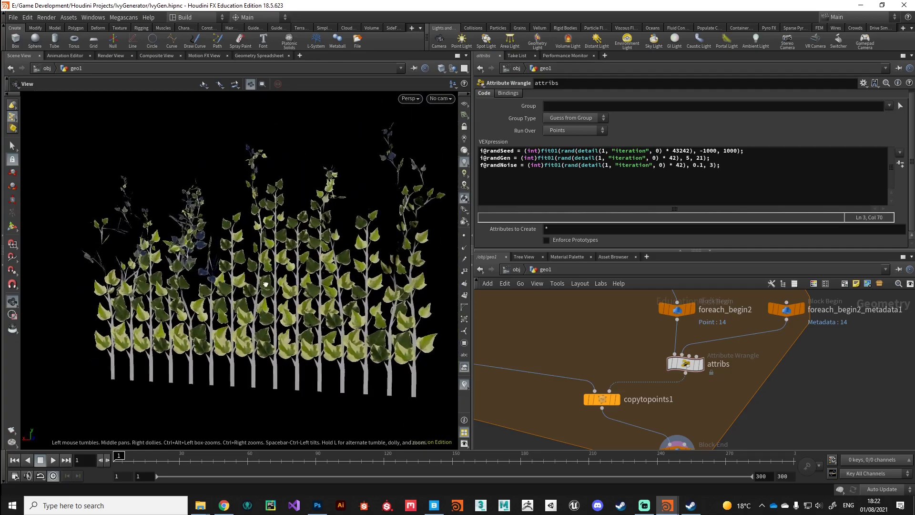
scroll(255, 310, down, 3)
key(Return)
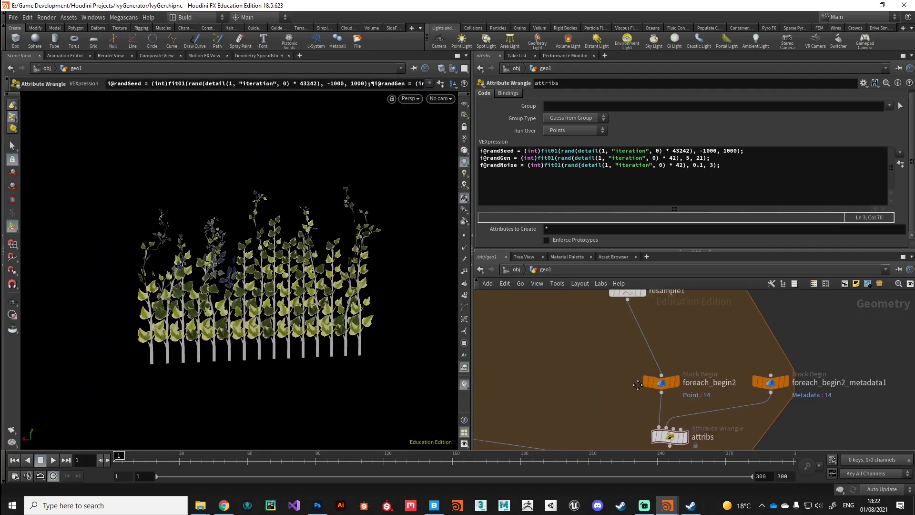
Shorten line1, the base line that the ivy strands are copied along, by reducing its Length
scroll(605, 370, down, 3)
scroll(631, 359, up, 5)
click(650, 337)
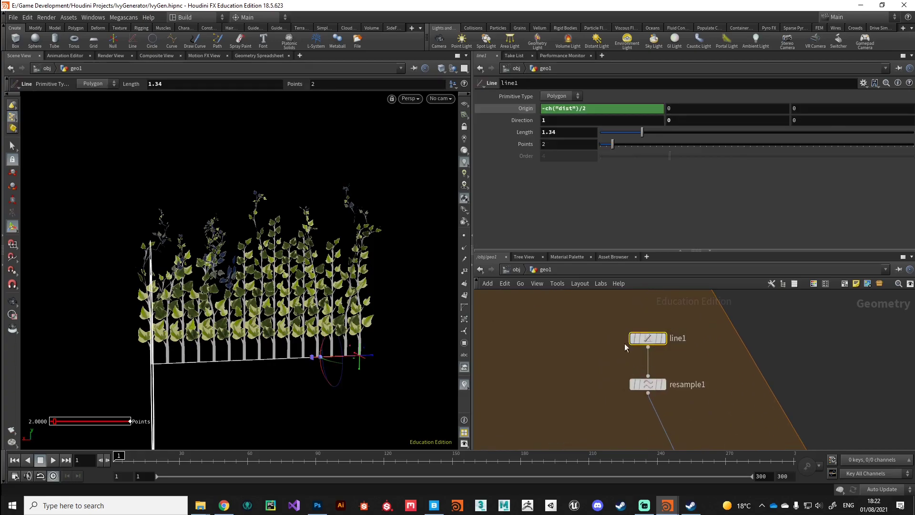
mouse_move(641, 137)
mouse_down()
mouse_move(615, 138)
mouse_move(625, 138)
mouse_up()
Reduce resample1's segment Length to 0.078 and inspect the more closely spaced ivy strands
click(649, 384)
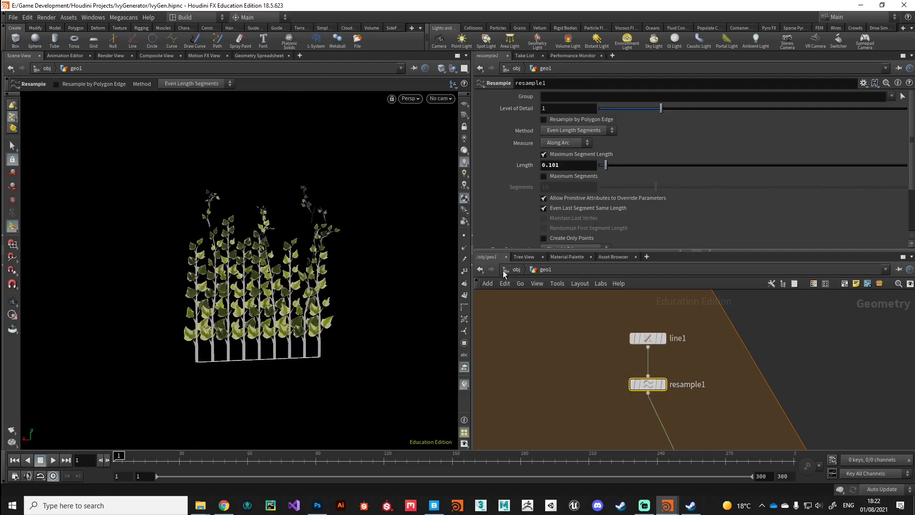
drag(604, 170, 609, 170)
key(Escape)
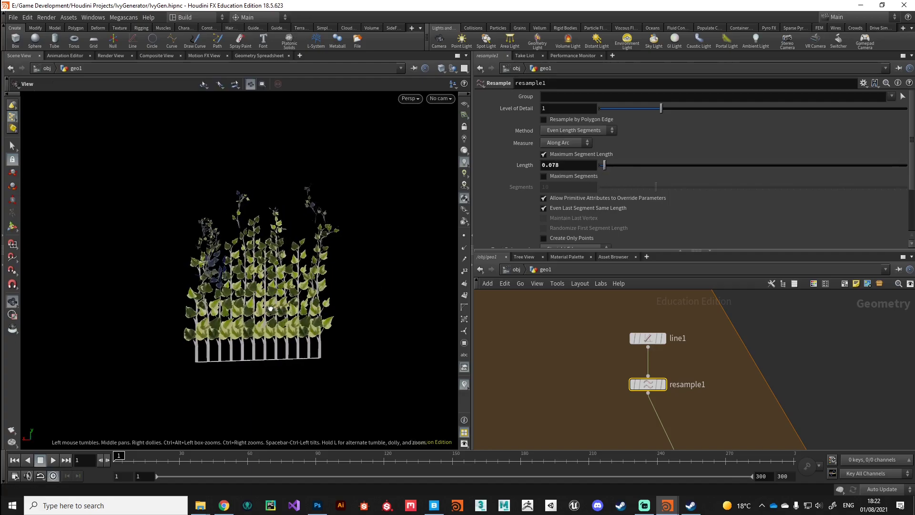
drag(205, 329, 224, 336)
scroll(303, 295, up, 5)
key(Return)
Examine the geometry information of foreach_end2 for its point and polygon counts
scroll(587, 366, down, 4)
scroll(605, 394, up, 5)
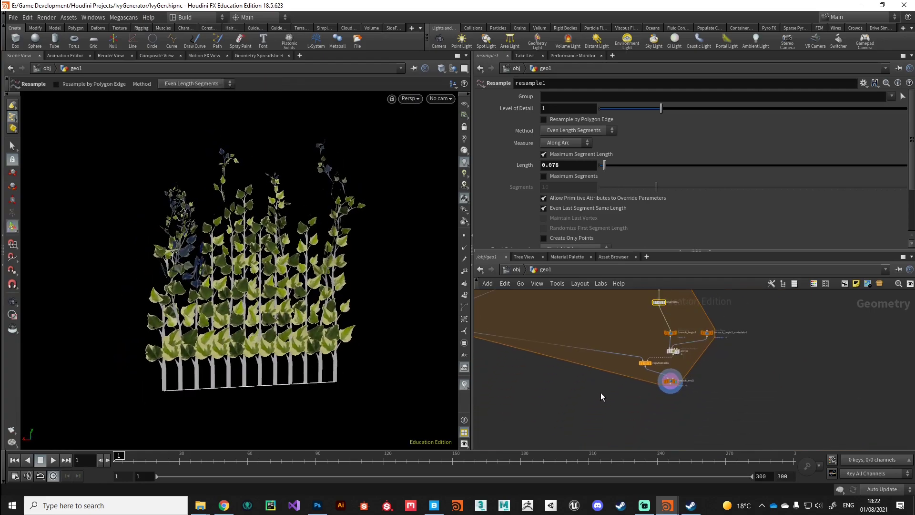
drag(649, 368, 577, 365)
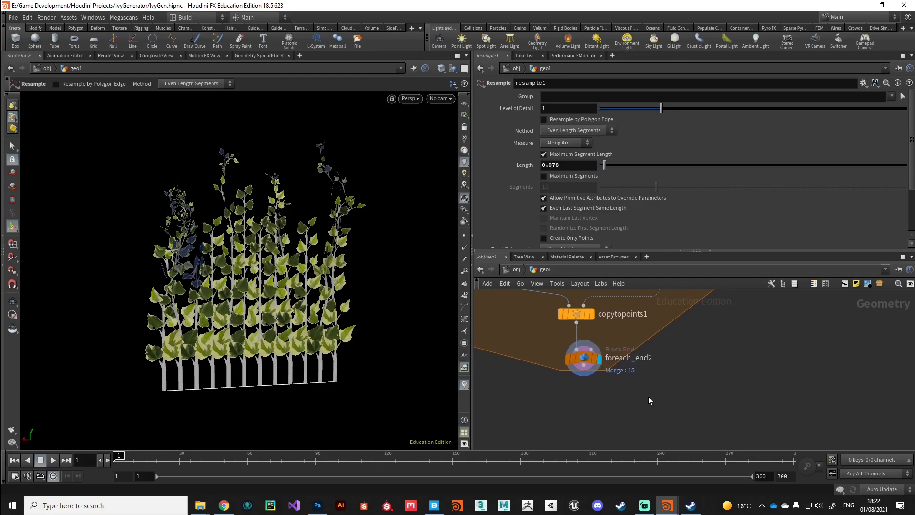
middle_click(583, 353)
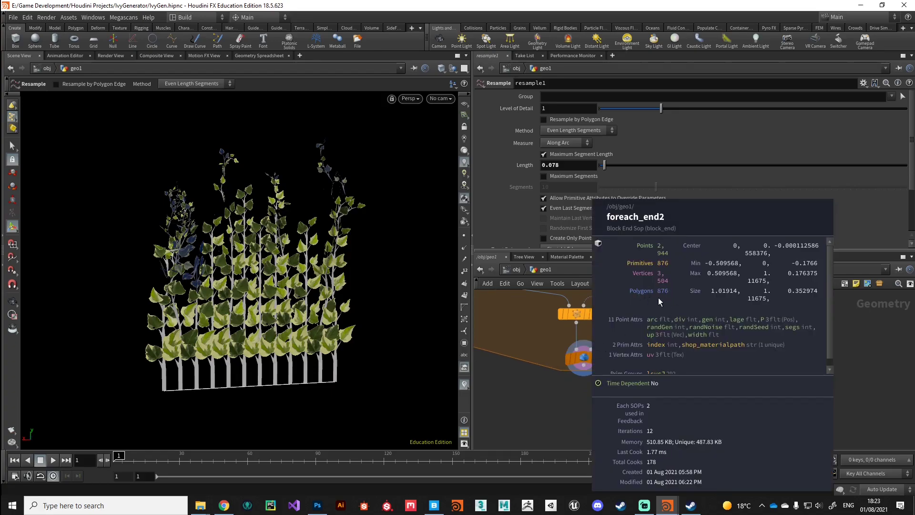
middle_drag(609, 360, 627, 381)
middle_click(602, 379)
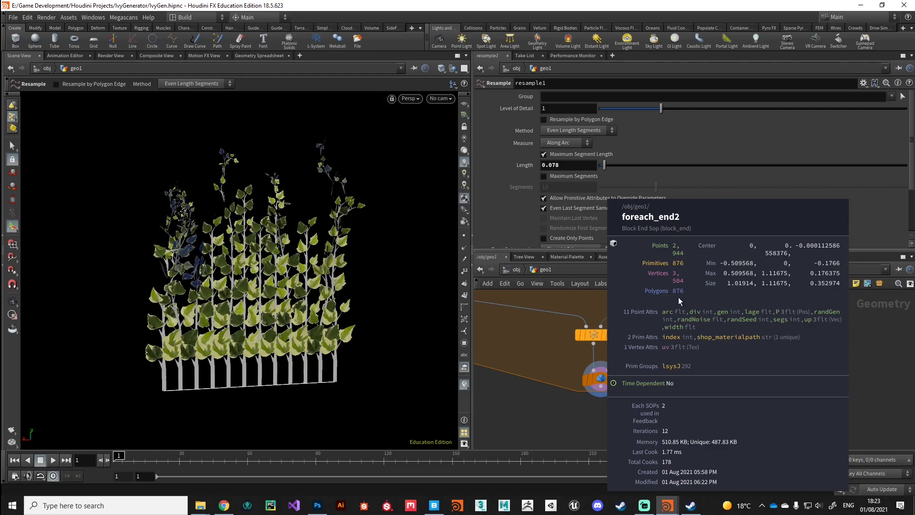
click(678, 297)
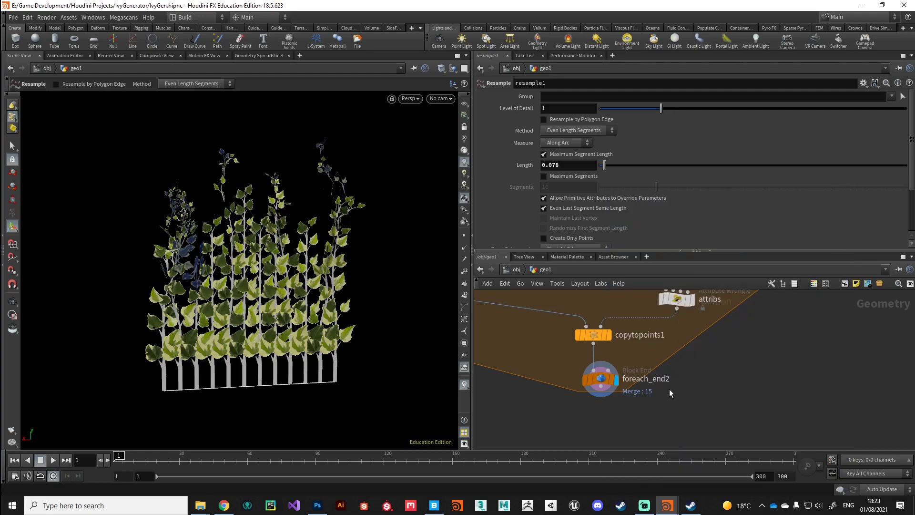